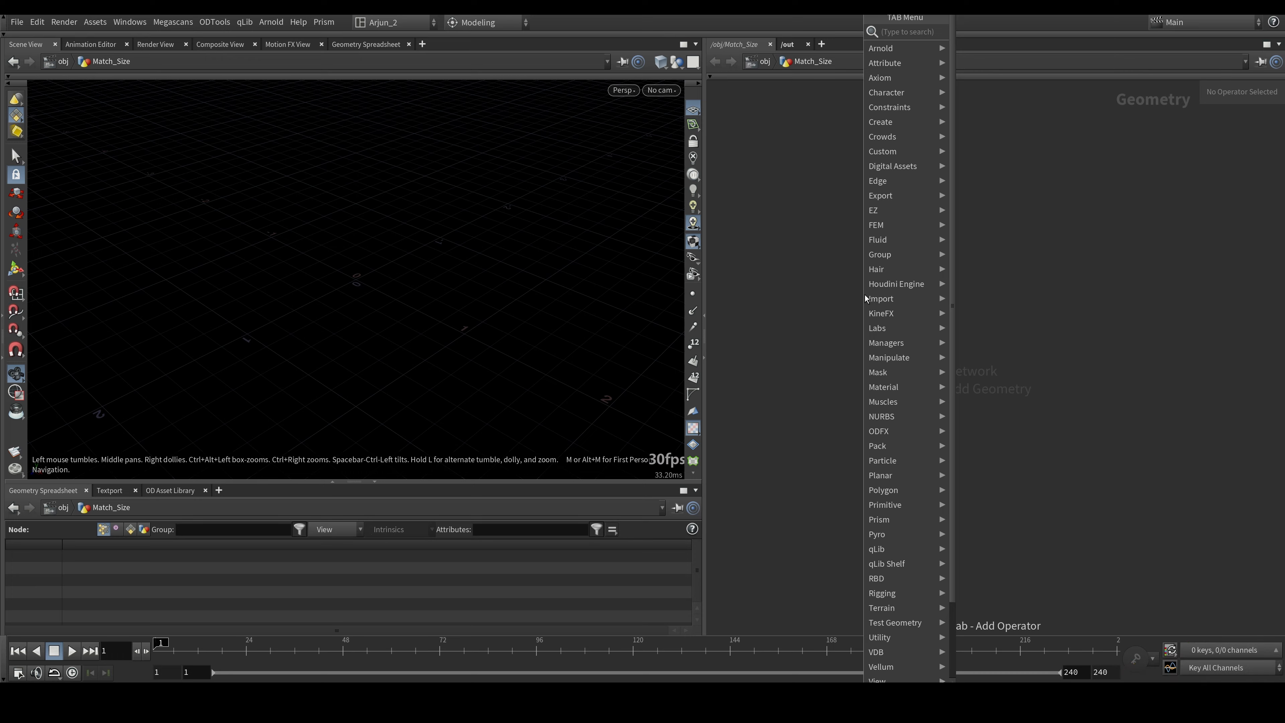
- Add a Tommy test geometry node to the empty Match_Size network and frame the whole character in the viewport
text(tommy)
key(Return)
click(866, 299)
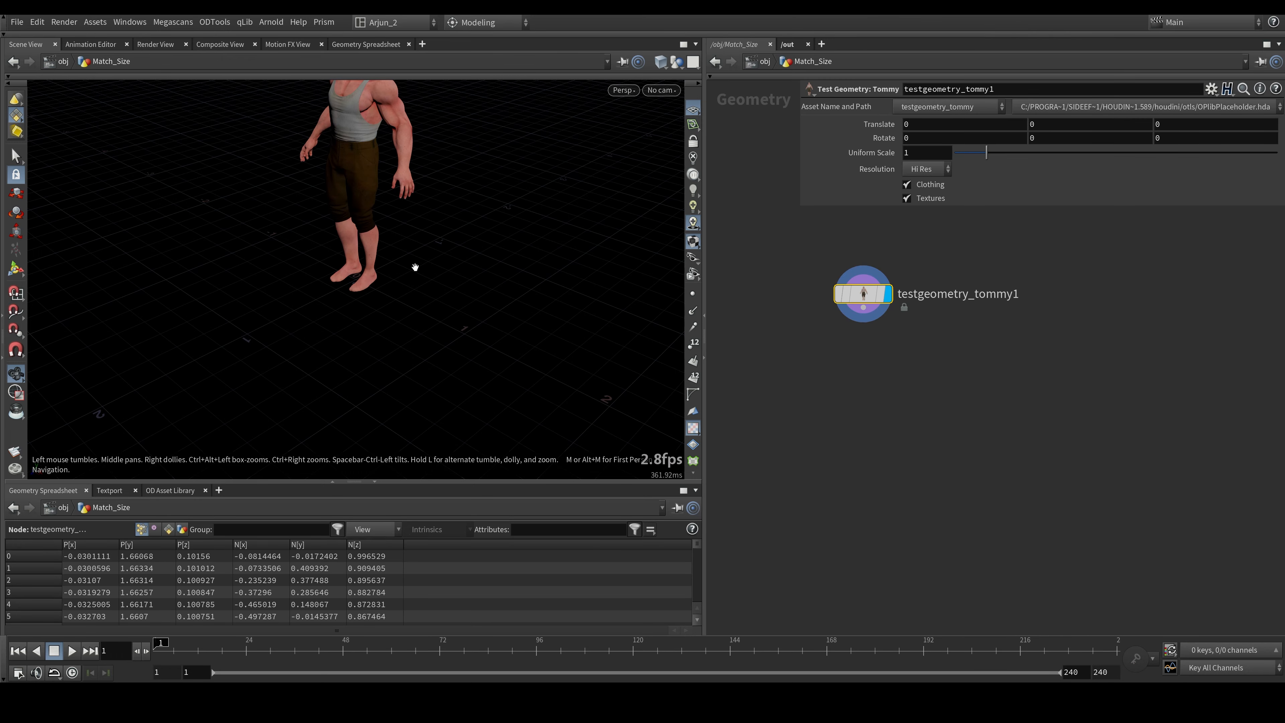
drag(207, 339, 276, 332)
right_drag(299, 200, 331, 217)
middle_drag(332, 218, 330, 339)
drag(330, 339, 307, 306)
drag(366, 245, 355, 238)
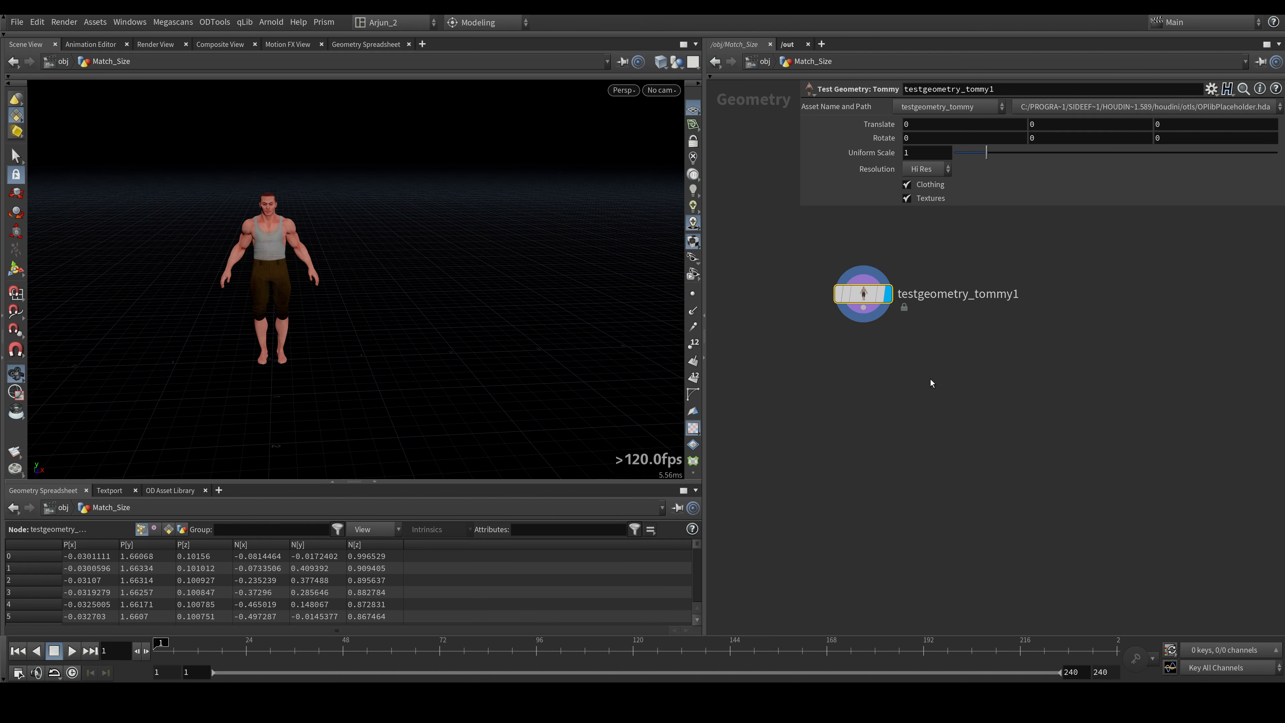
- Add a Box node beside the Tommy node and template it so its wireframe shows with the character
click(1053, 372)
key(Tab)
text(box)
key(Return)
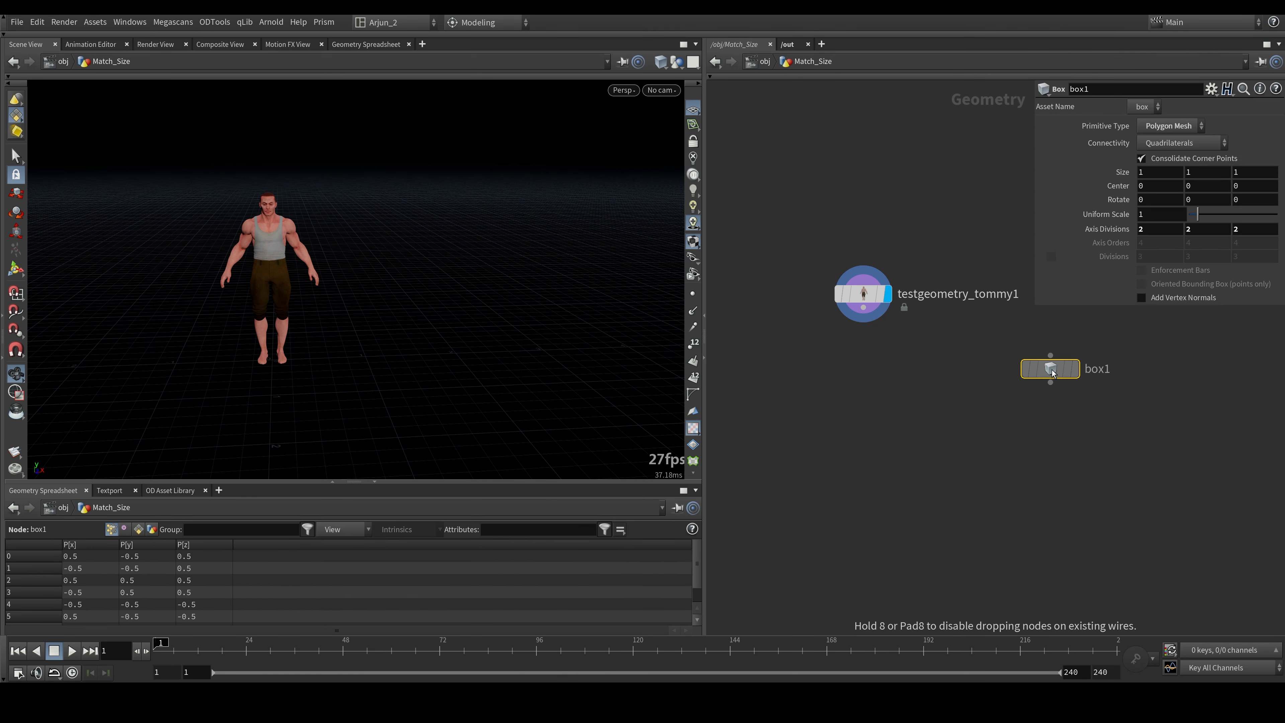
click(1069, 369)
drag(261, 344, 258, 281)
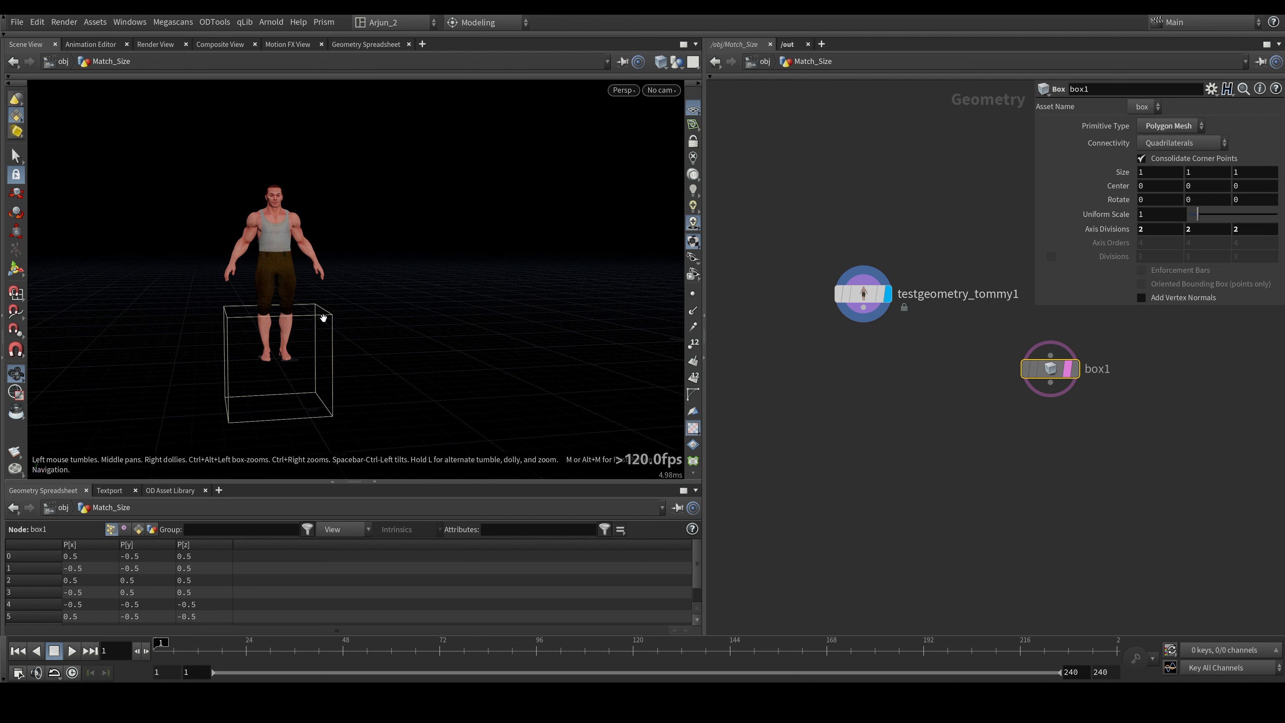
drag(1117, 426, 996, 342)
drag(1154, 336, 983, 422)
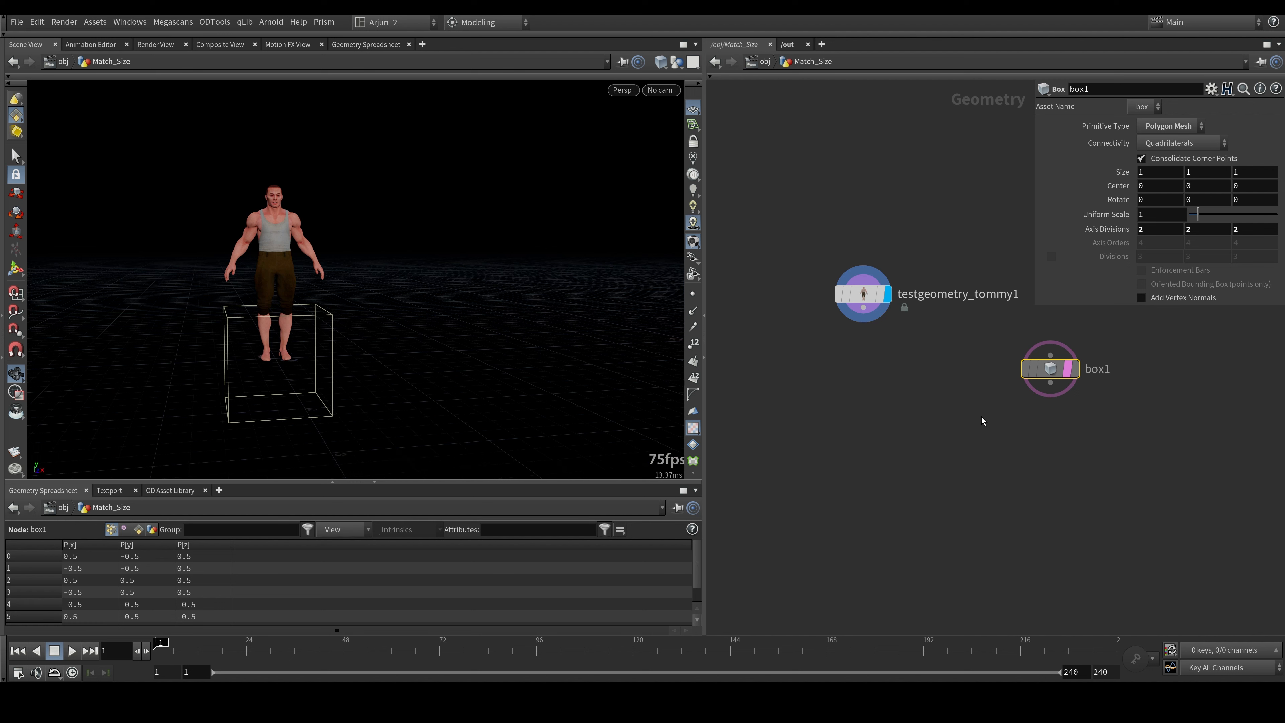
click(1051, 383)
key(Tab)
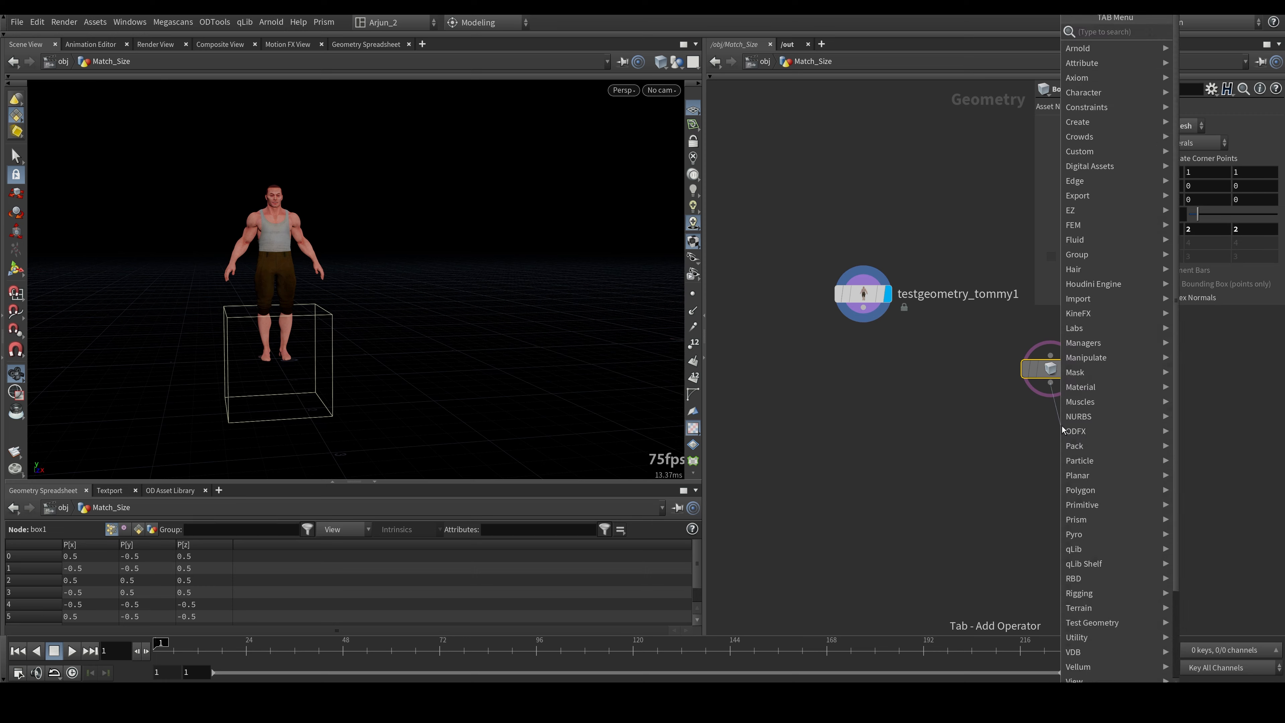
text(trans)
key(Return)
click(1061, 426)
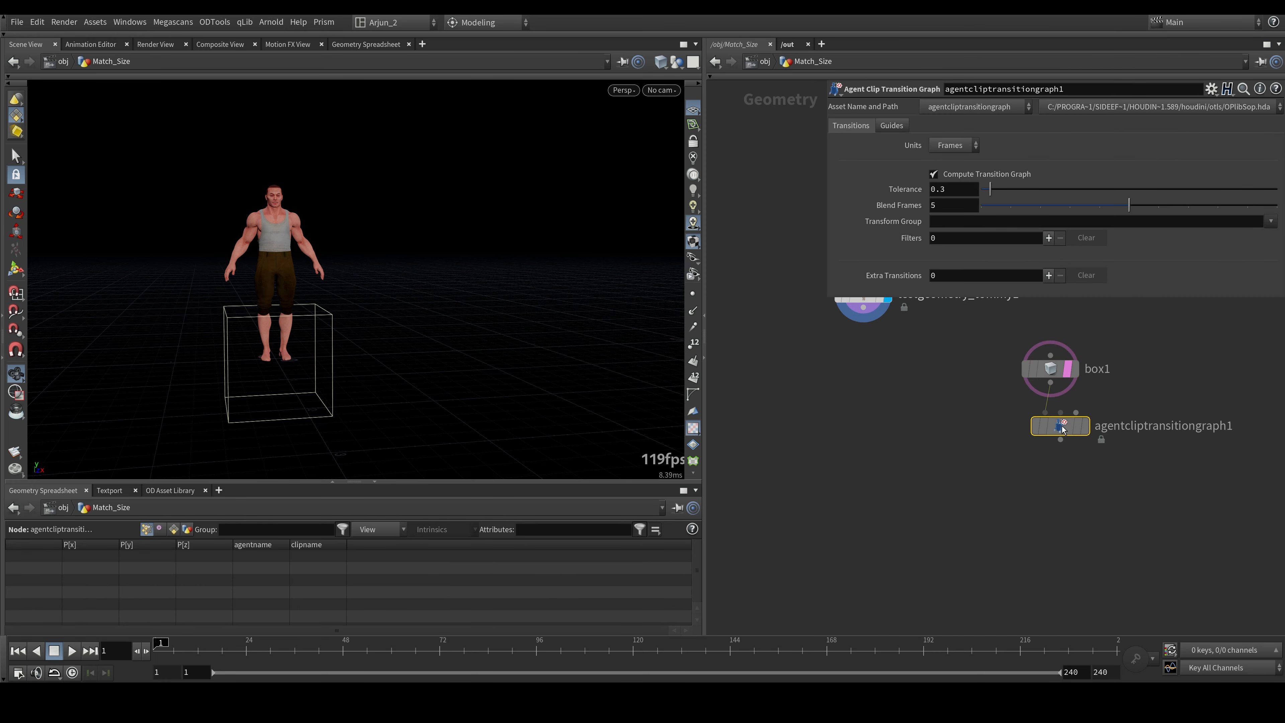
key(Delete)
click(1051, 383)
key(Tab)
text(tran)
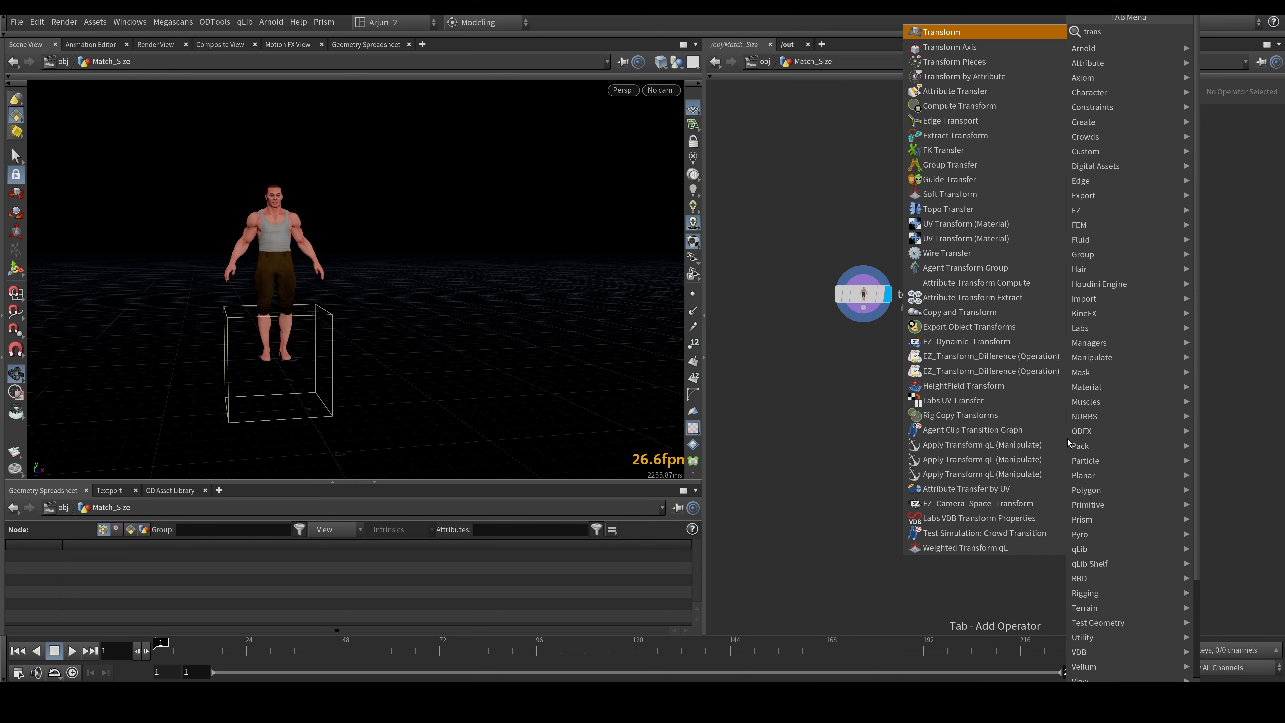
click(1068, 439)
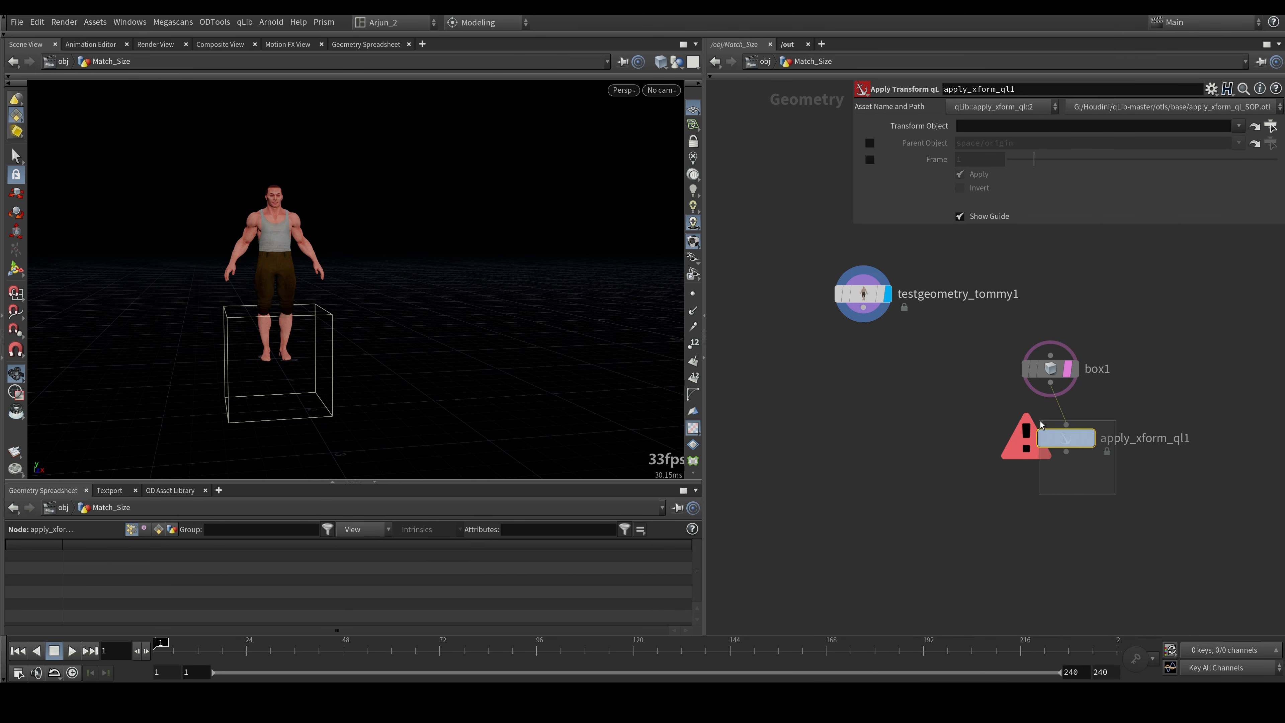
key(Delete)
click(1051, 382)
key(Tab)
text(tran)
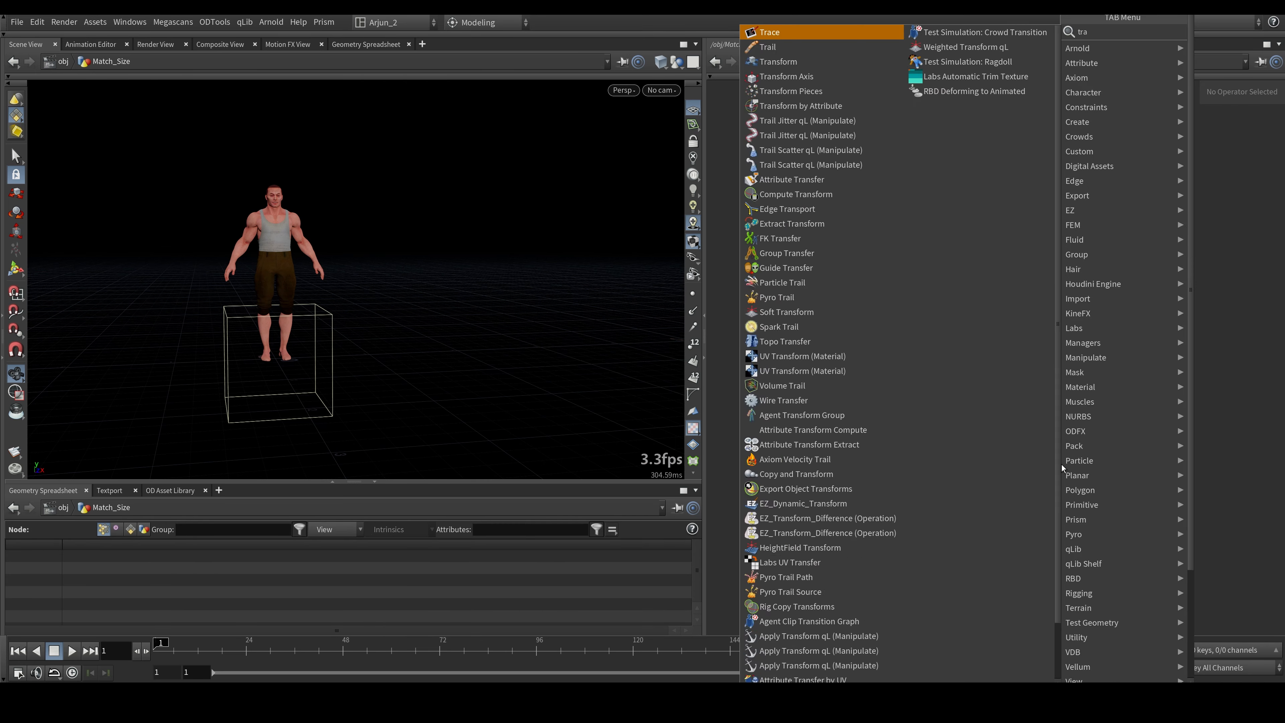
key(Return)
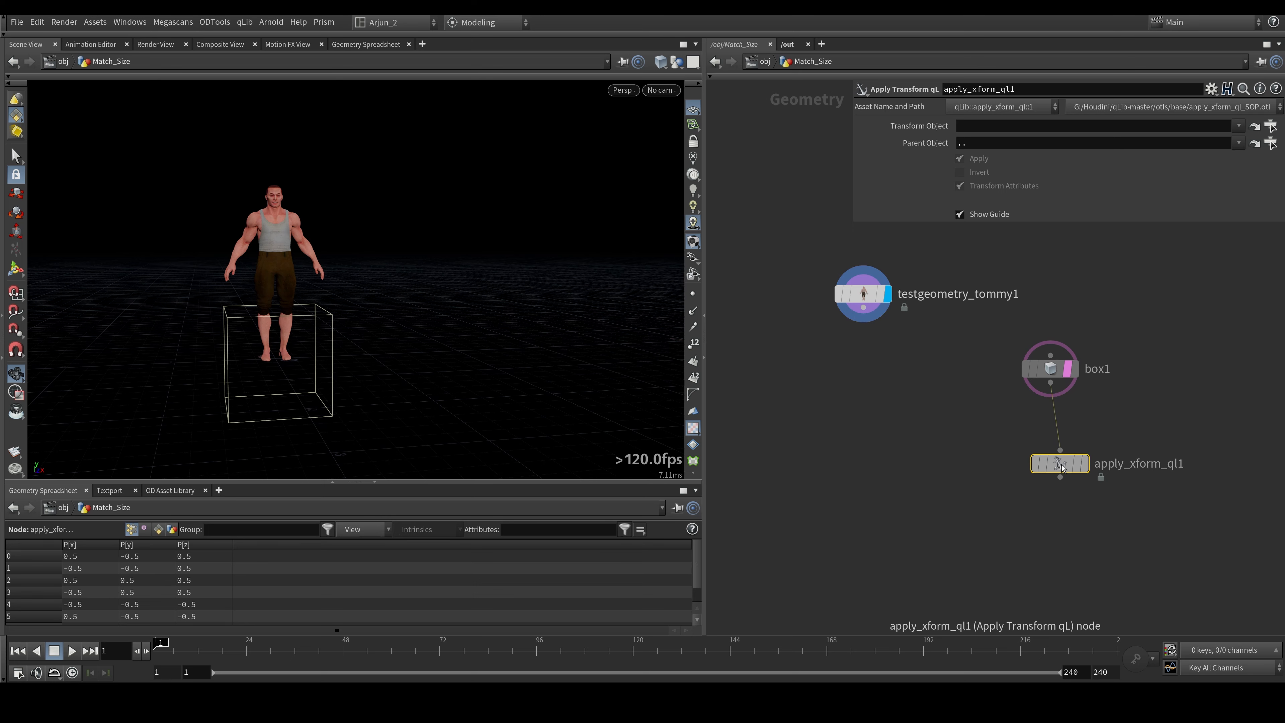
key(Delete)
- Add a Transform node, wire the box into it and display its result with the Tommy geometry templated
key(Tab)
text(trans)
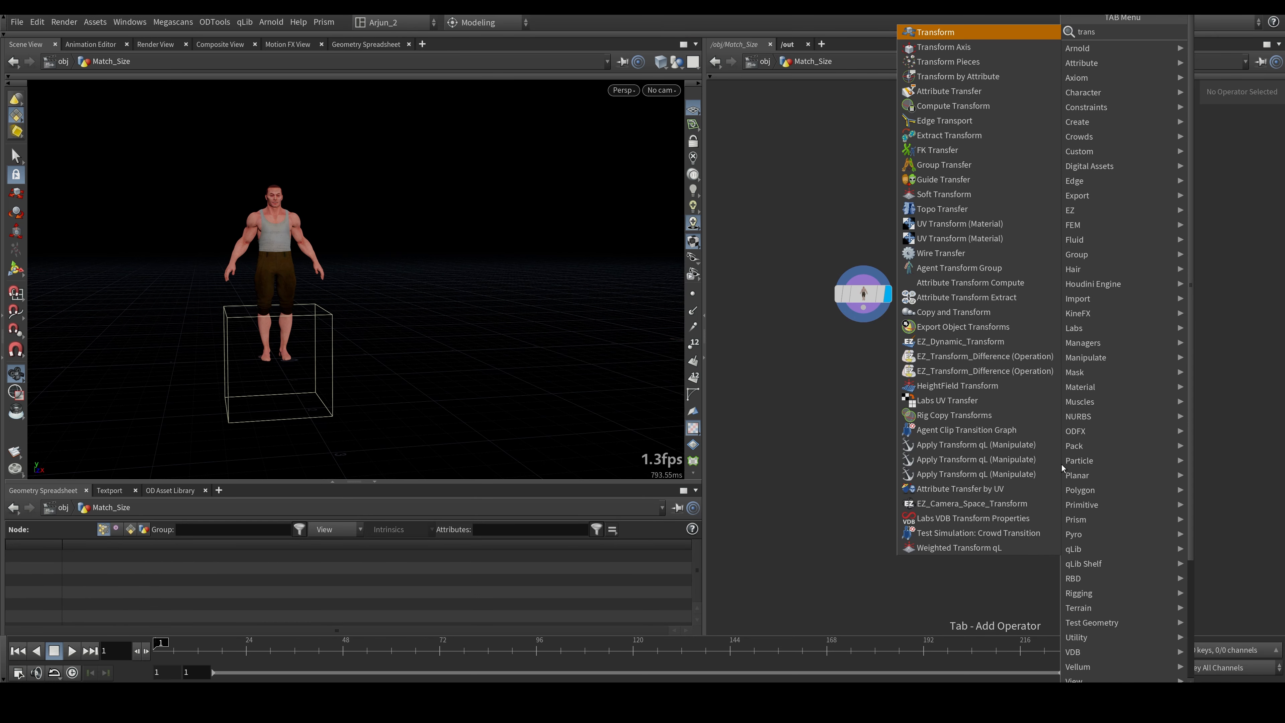
key(Return)
click(1062, 465)
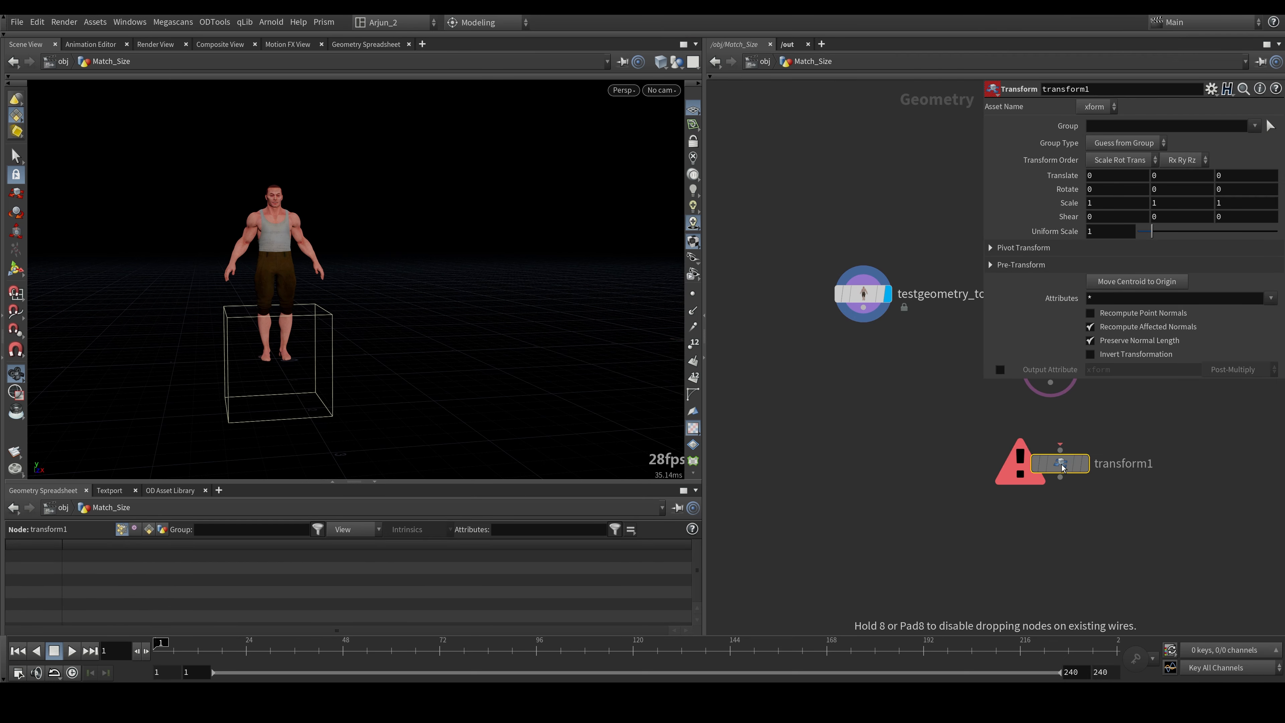
drag(1051, 382, 1061, 450)
click(1086, 463)
middle_drag(992, 420, 955, 428)
click(859, 332)
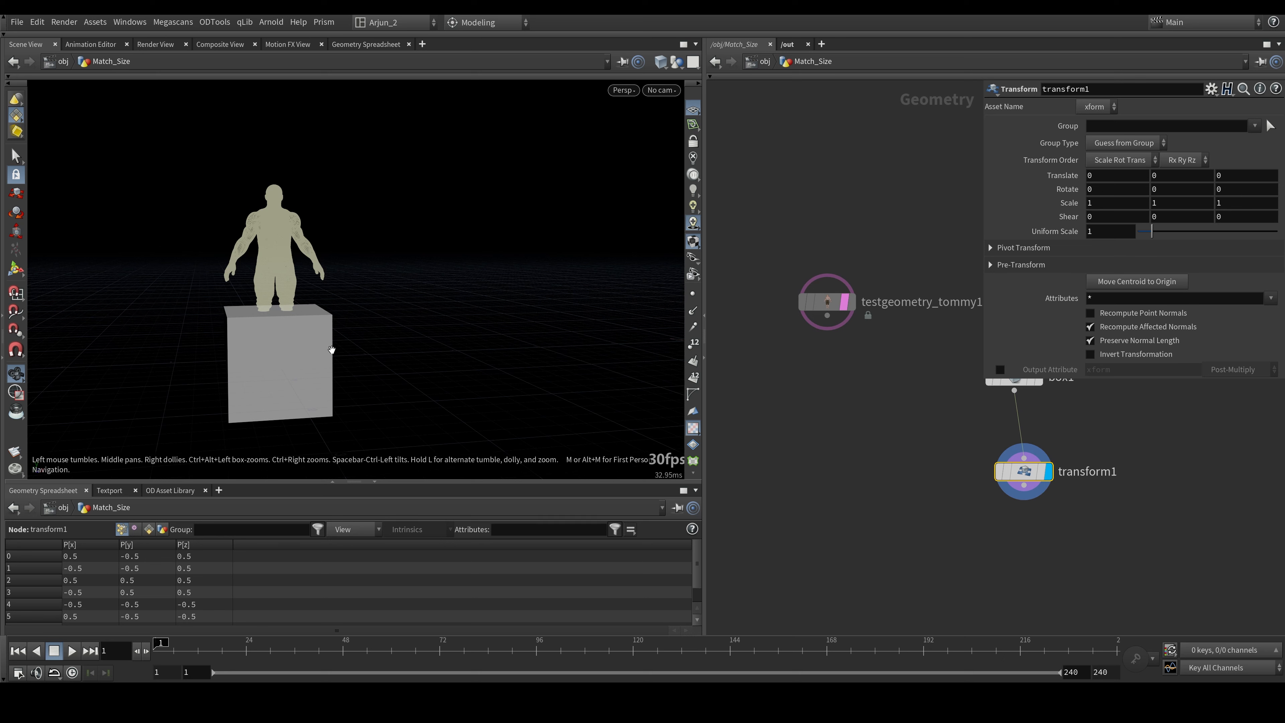
- Bring up the Transform node's handle on the box, leave it unused and delete the node
key(Return)
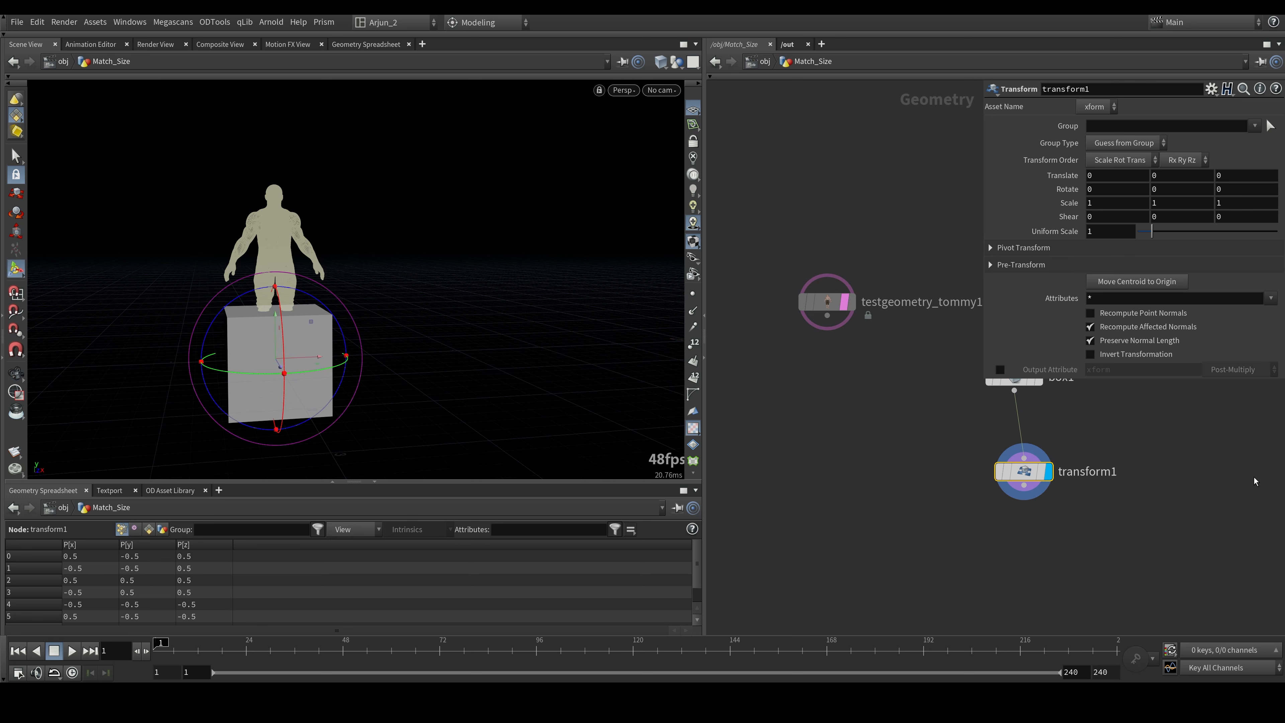
middle_drag(1175, 208, 1169, 213)
key(Escape)
drag(430, 273, 505, 299)
middle_drag(505, 300, 405, 324)
key(Delete)
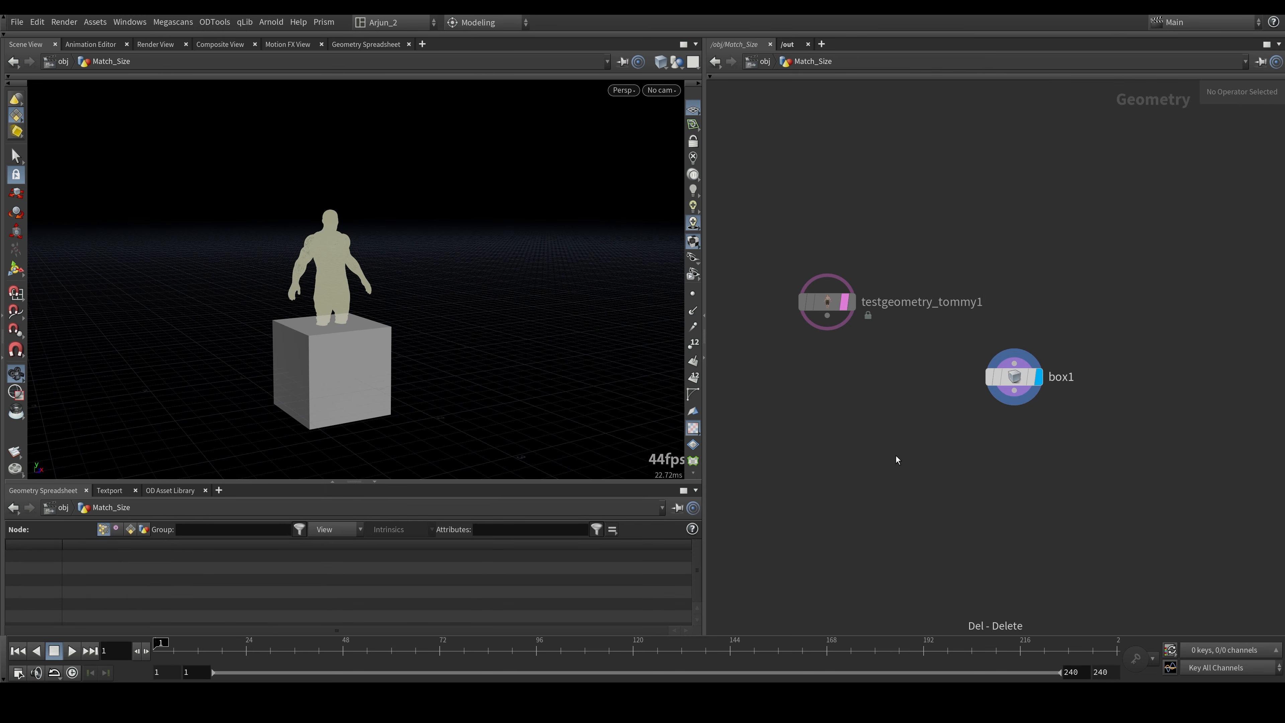
- Add a Match Size node to the network and arrange the view around the Tommy and box nodes
key(Tab)
text(matc)
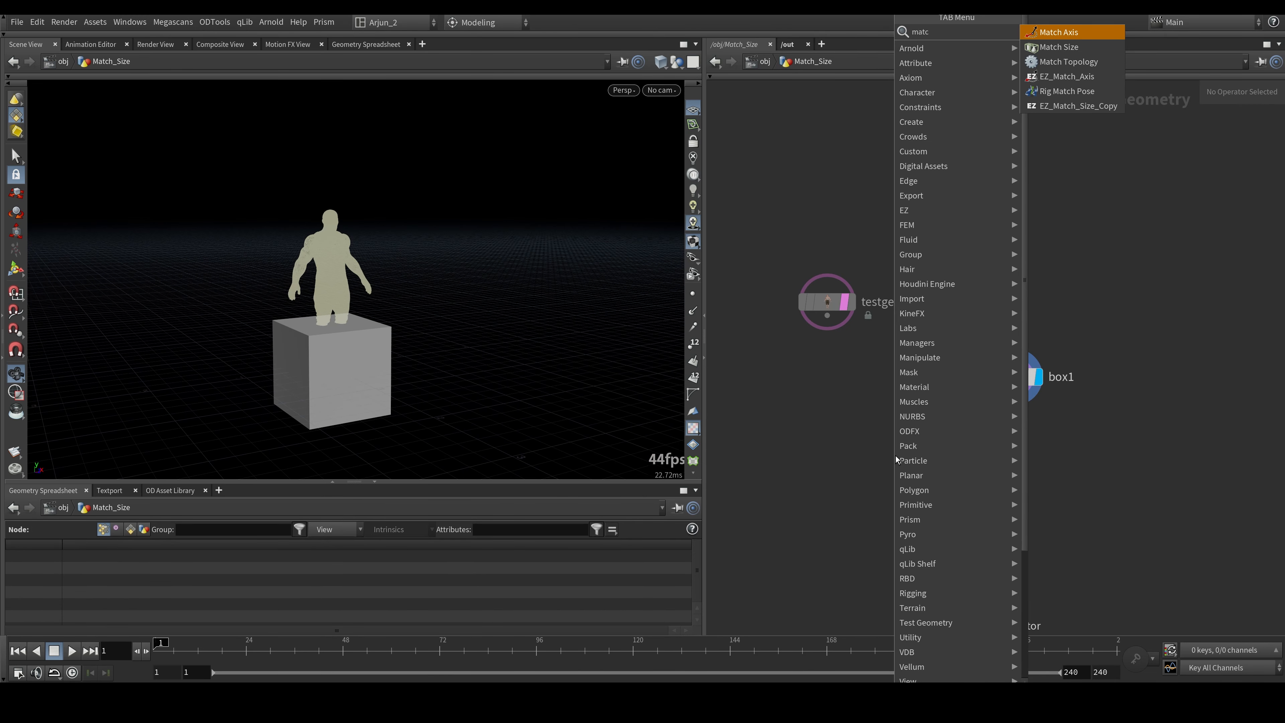
key(Down)
key(Return)
drag(829, 385, 975, 329)
middle_drag(999, 434, 976, 472)
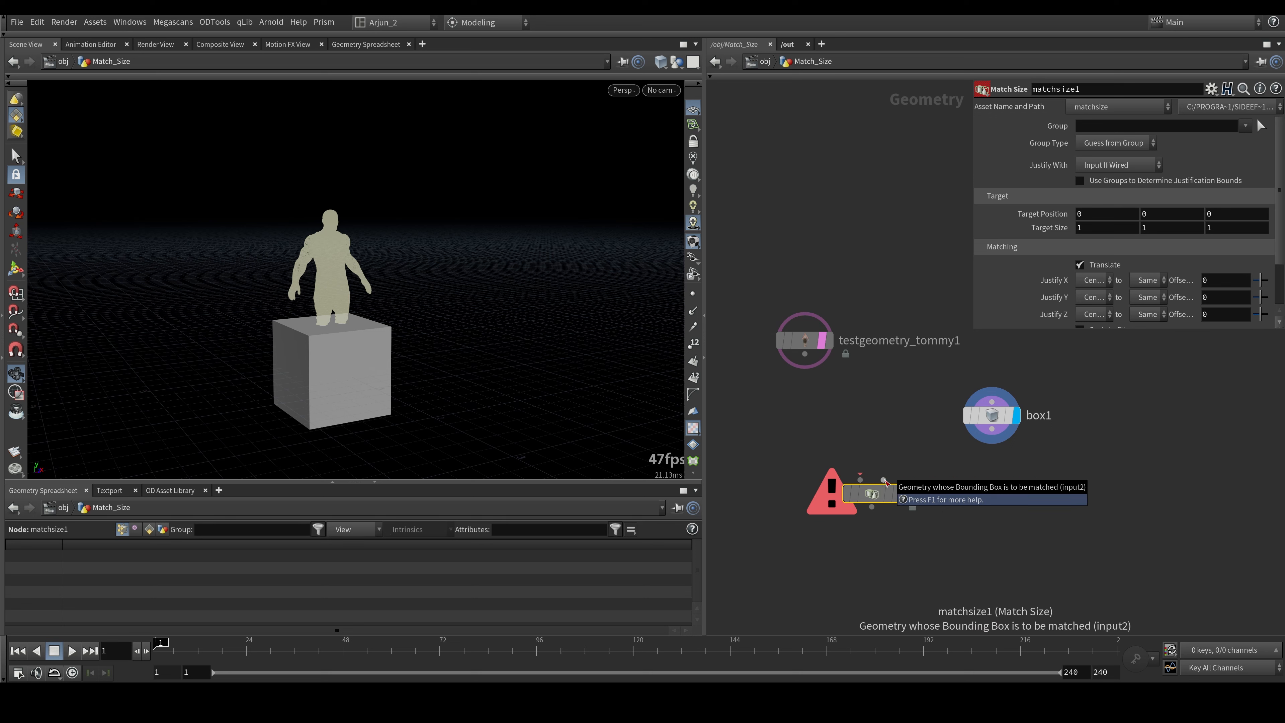
- Wire the box into the Match Size node's first input and Tommy into the second, and display the Match Size result
drag(884, 480, 808, 368)
click(807, 365)
click(991, 429)
click(860, 480)
key(r)
alt+drag(384, 314, 329, 293)
drag(870, 377, 773, 307)
key(e)
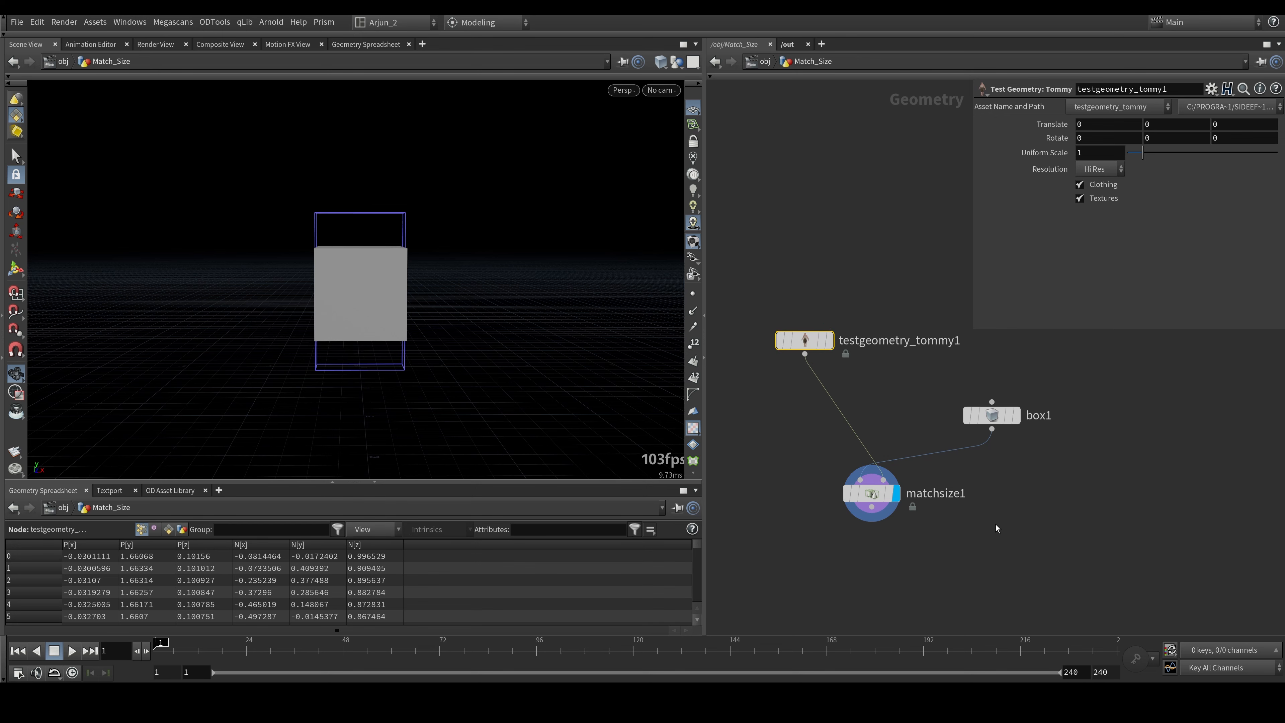
- Select the Match Size node and enlarge its parameter display so all matching options are readable
drag(978, 524, 835, 444)
drag(317, 292, 297, 154)
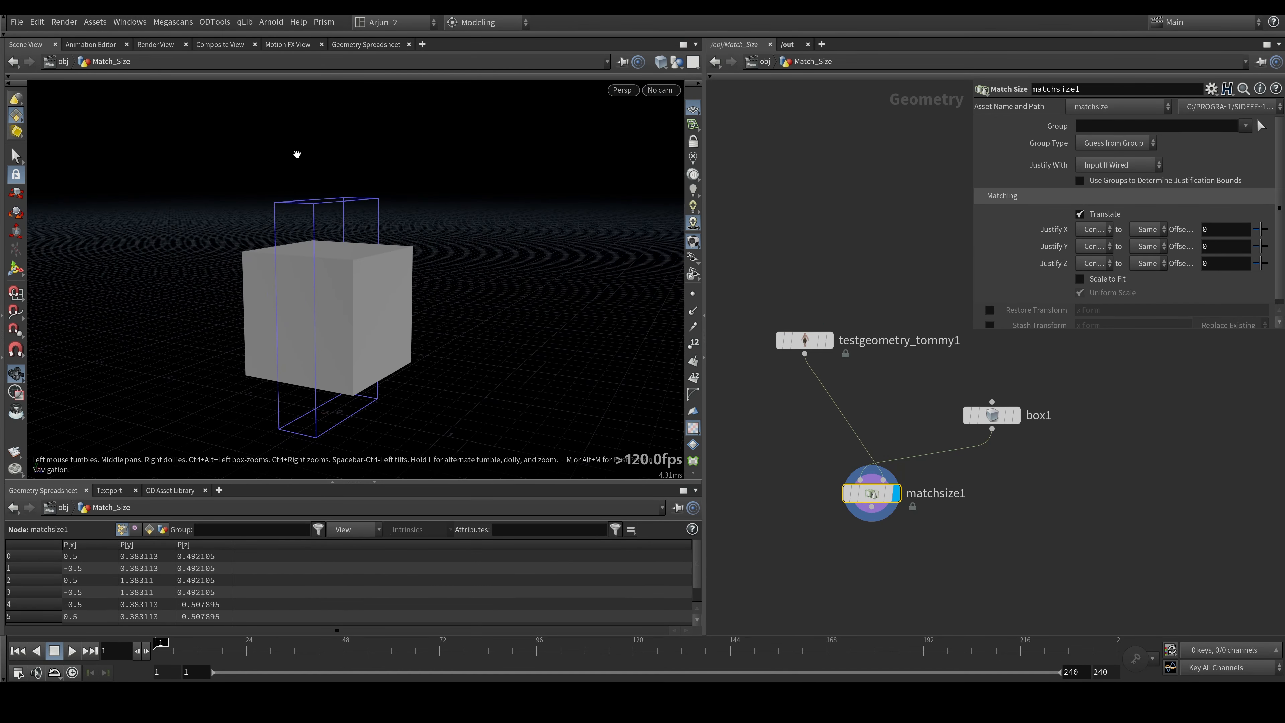
drag(367, 272, 310, 282)
drag(974, 328, 921, 504)
middle_drag(830, 284, 778, 298)
click(810, 253)
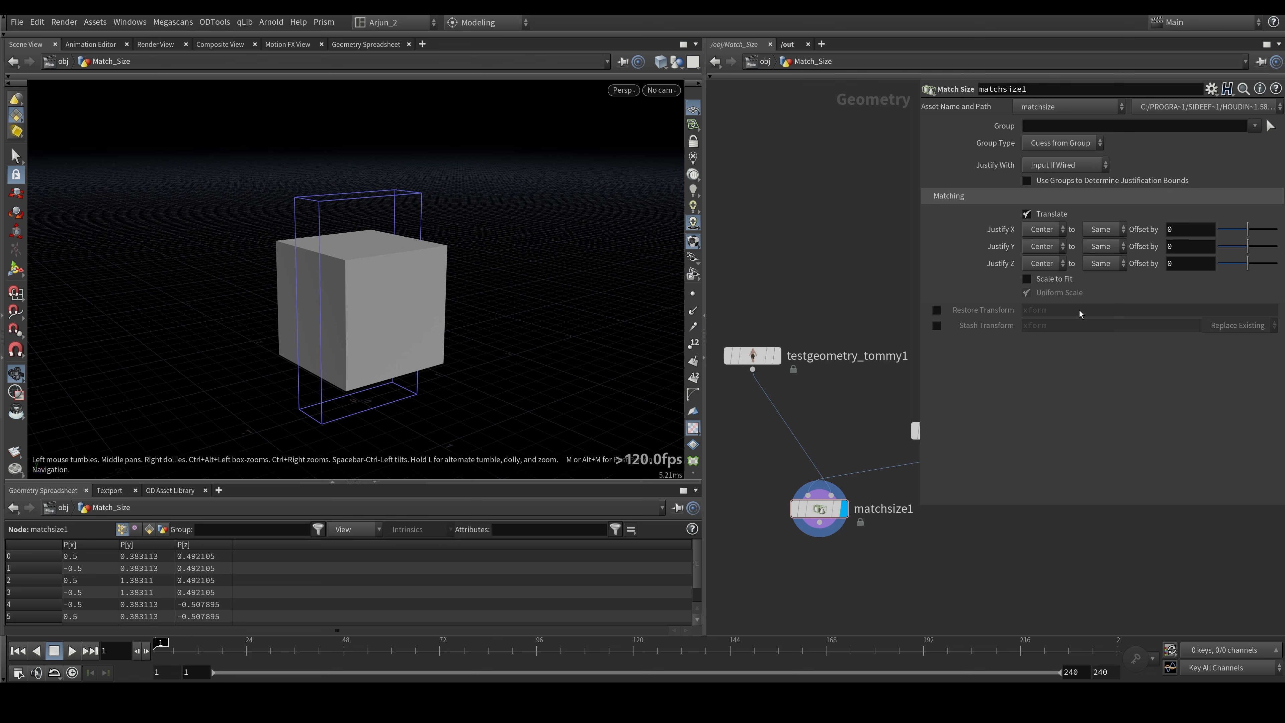
- Template the Tommy geometry to compare the character with the centred box from several angles
drag(436, 279, 309, 256)
click(752, 356)
click(770, 356)
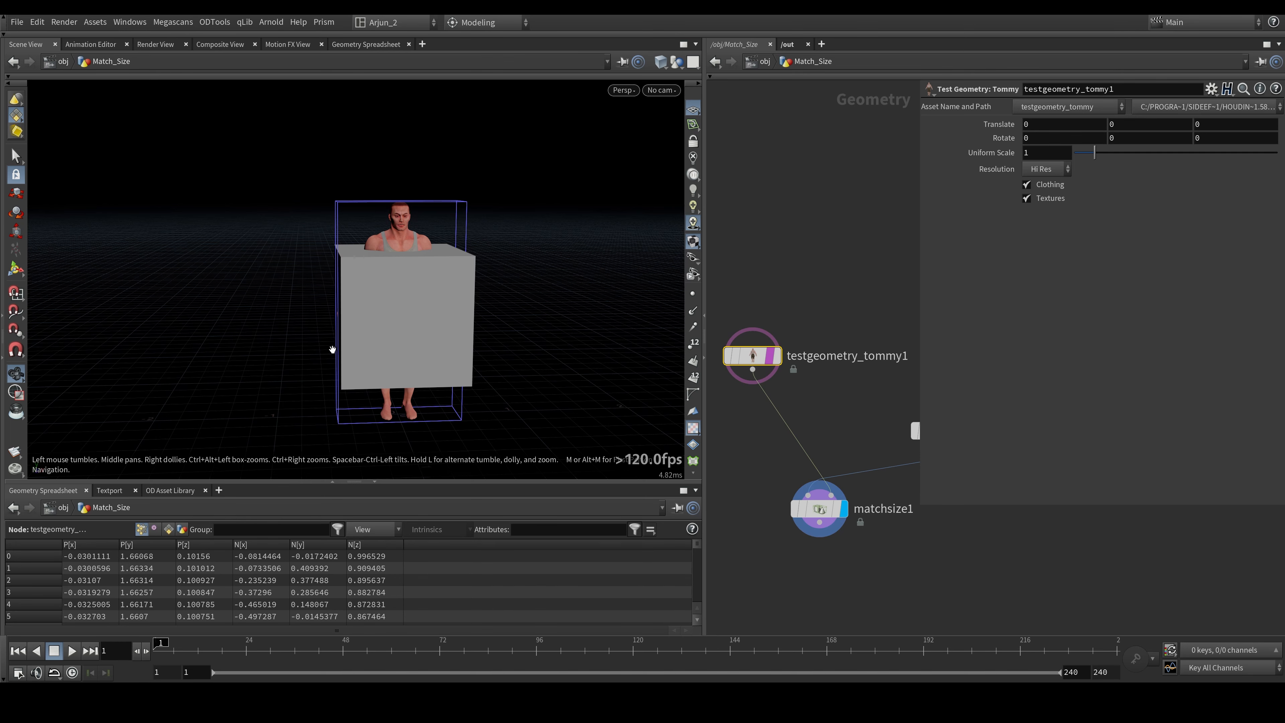
drag(332, 350, 384, 410)
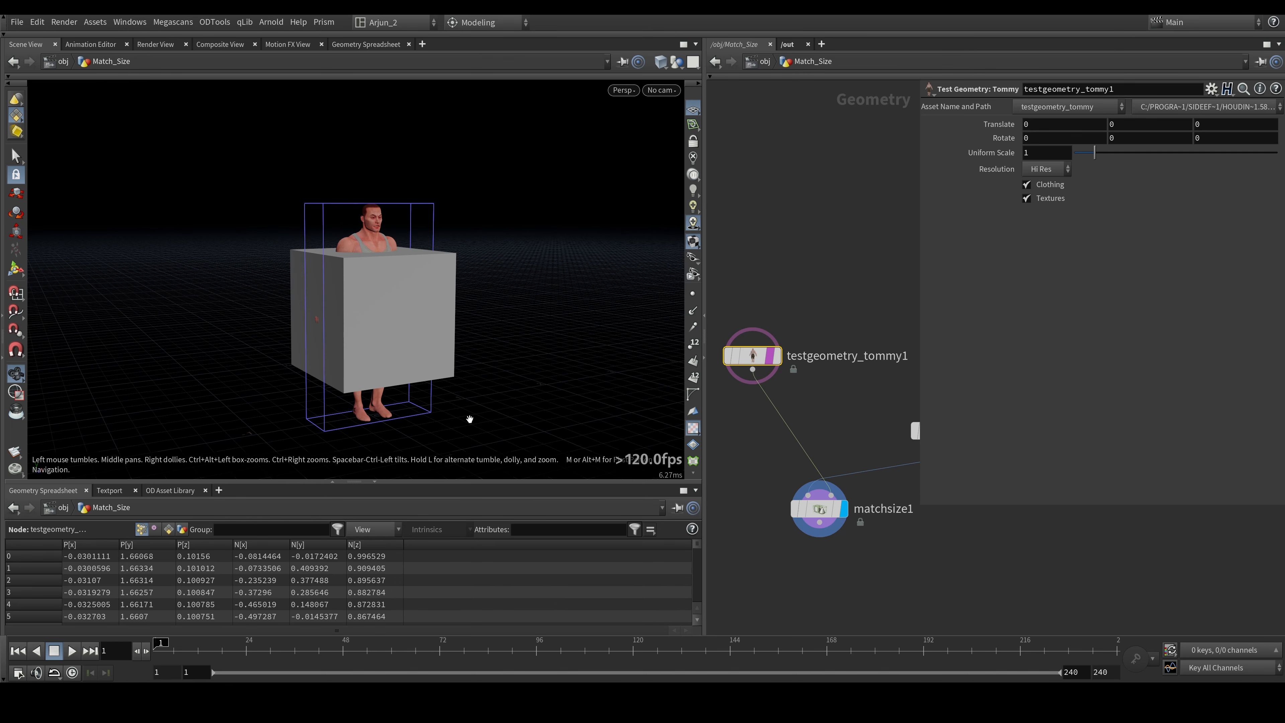
drag(469, 419, 405, 403)
middle_drag(810, 435, 819, 435)
- Turn off Translate on the Match Size node to compare the box's original position, and turn it back on
click(829, 509)
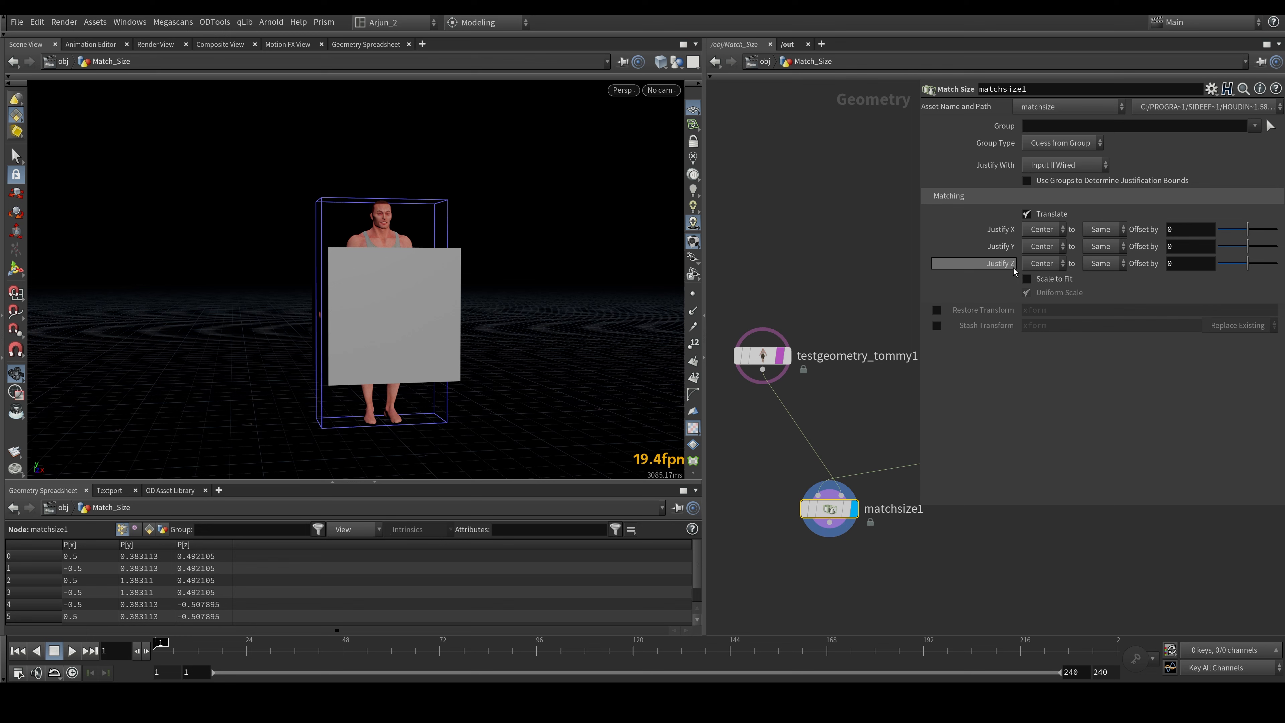
click(1041, 215)
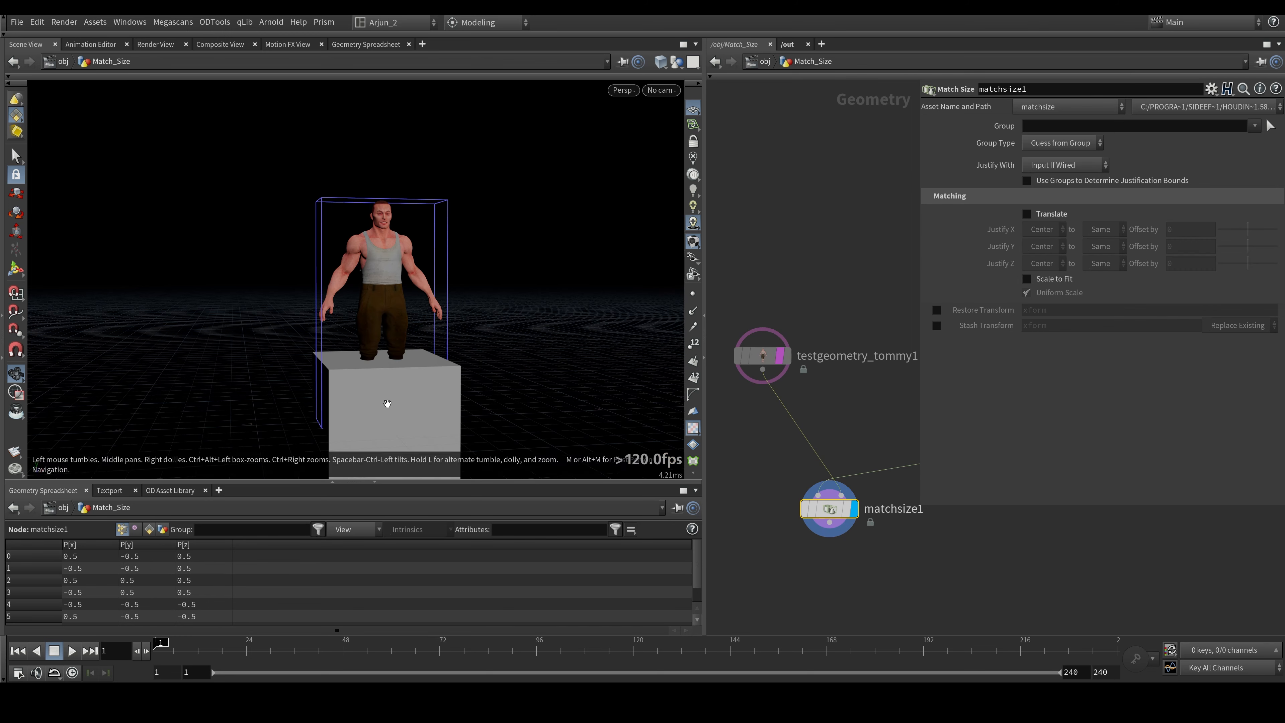
drag(388, 404, 389, 355)
drag(480, 387, 410, 396)
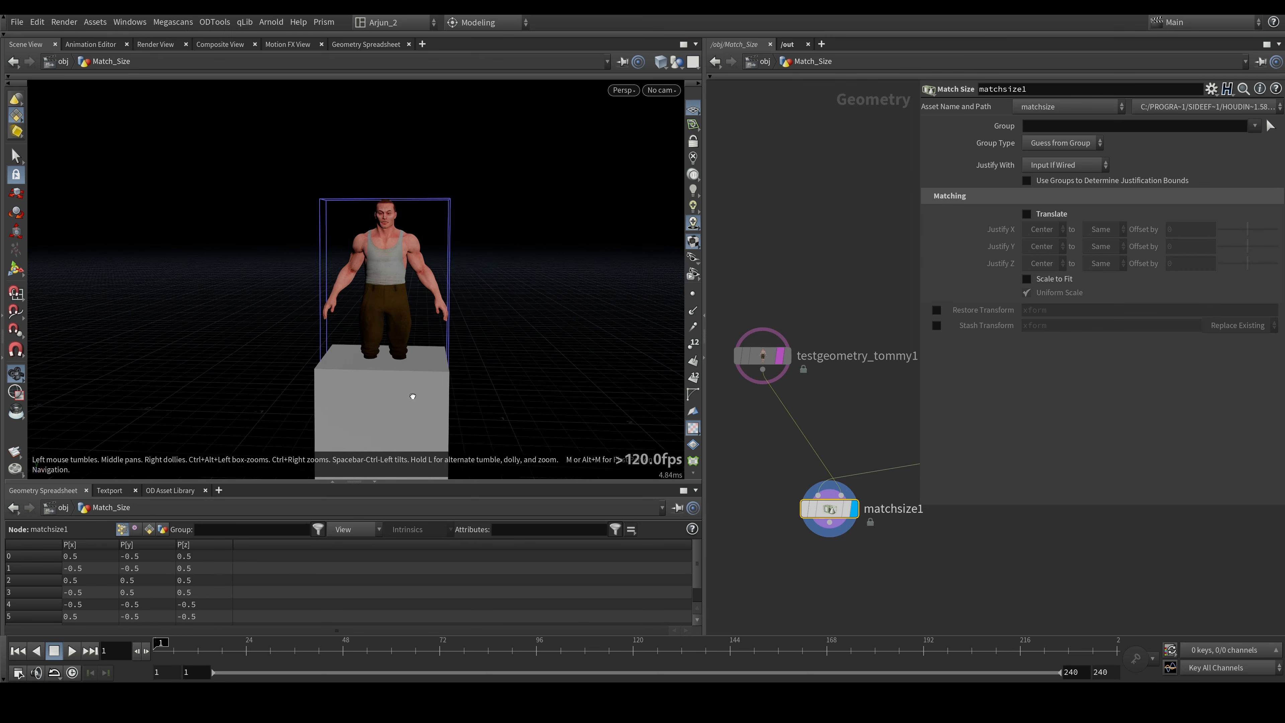
right_drag(422, 364, 373, 485)
drag(373, 471, 376, 437)
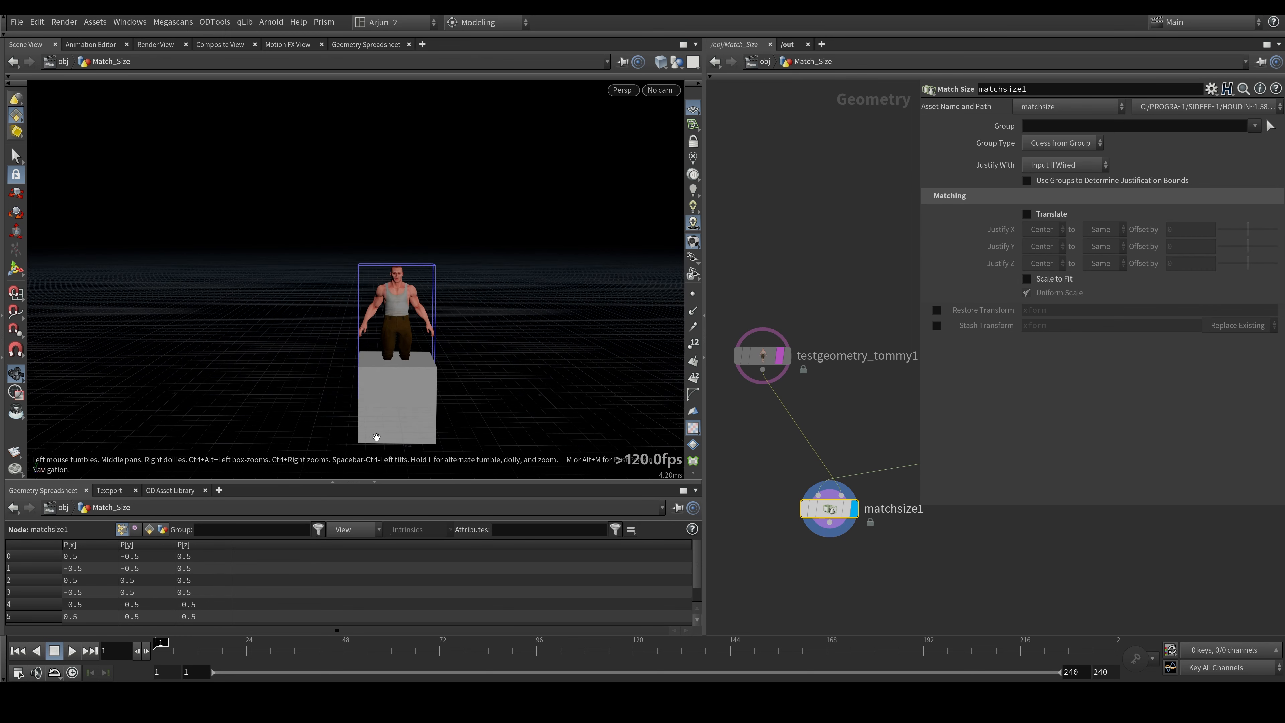
click(1047, 214)
drag(434, 317, 444, 316)
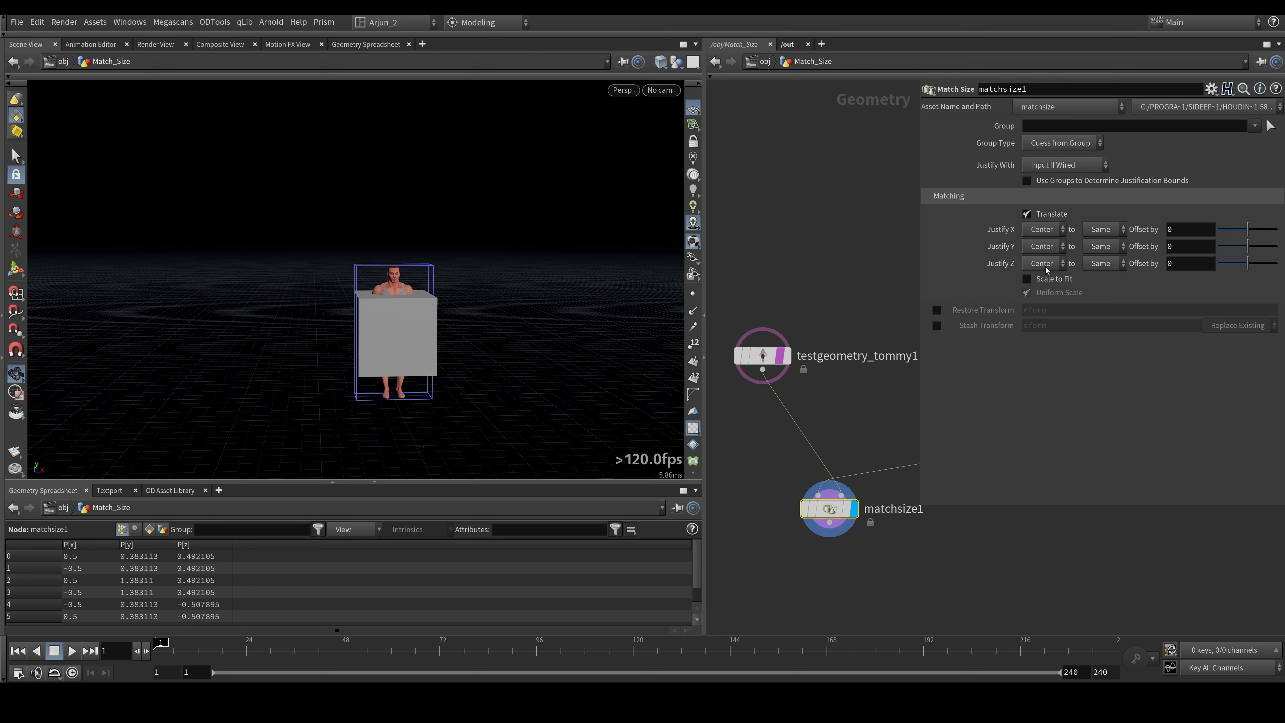
- Try Justify X set to None on the Match Size node and undo the change
right_drag(348, 329, 389, 222)
drag(369, 288, 415, 325)
drag(853, 277, 849, 222)
drag(358, 257, 286, 310)
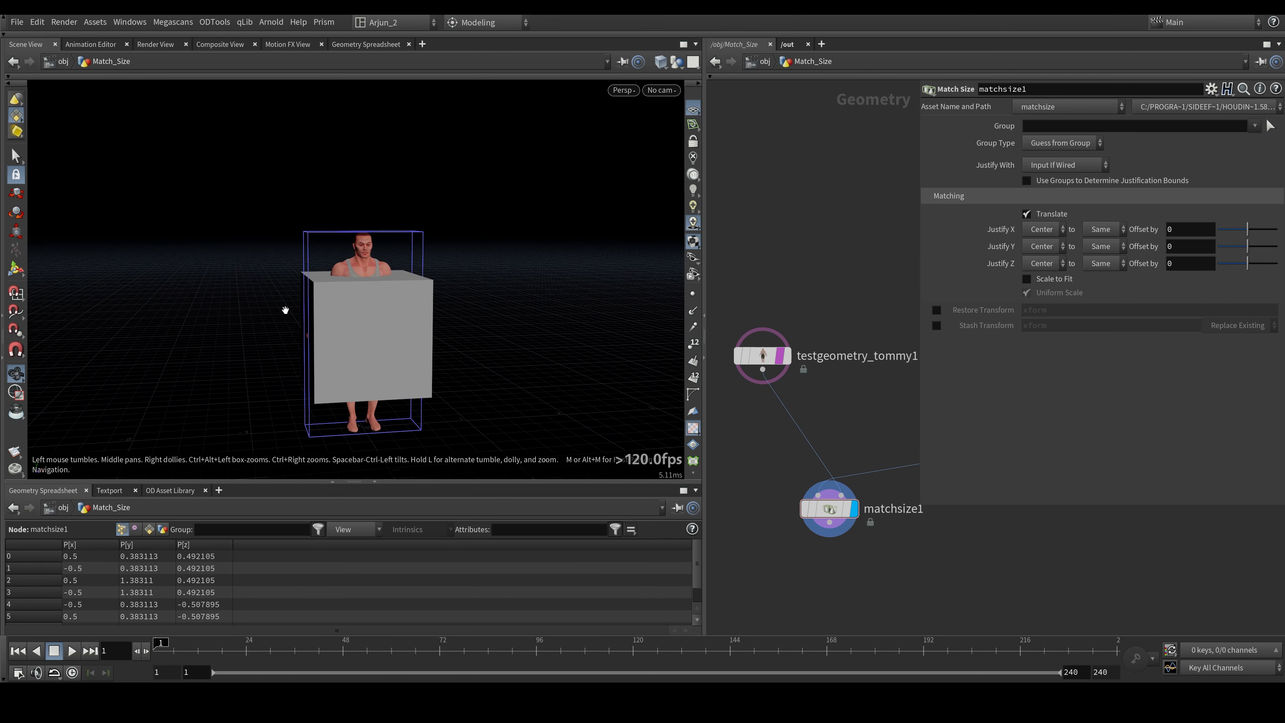
click(1041, 230)
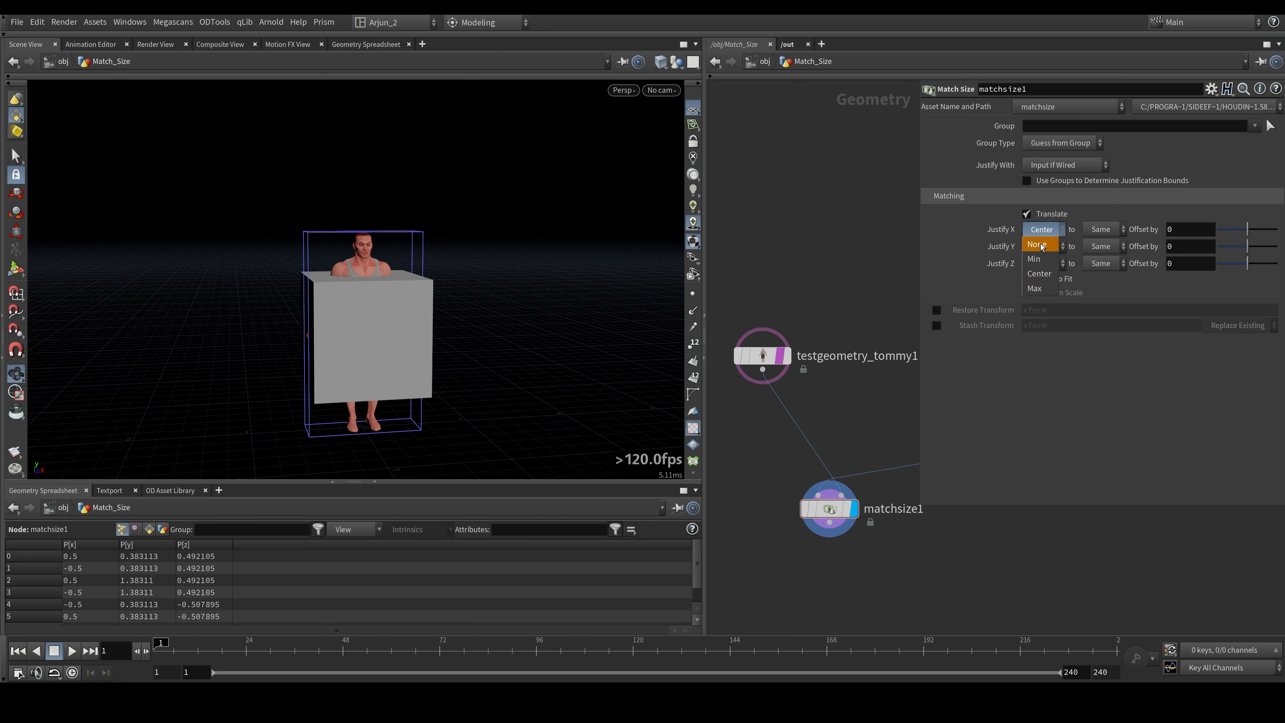
click(1042, 245)
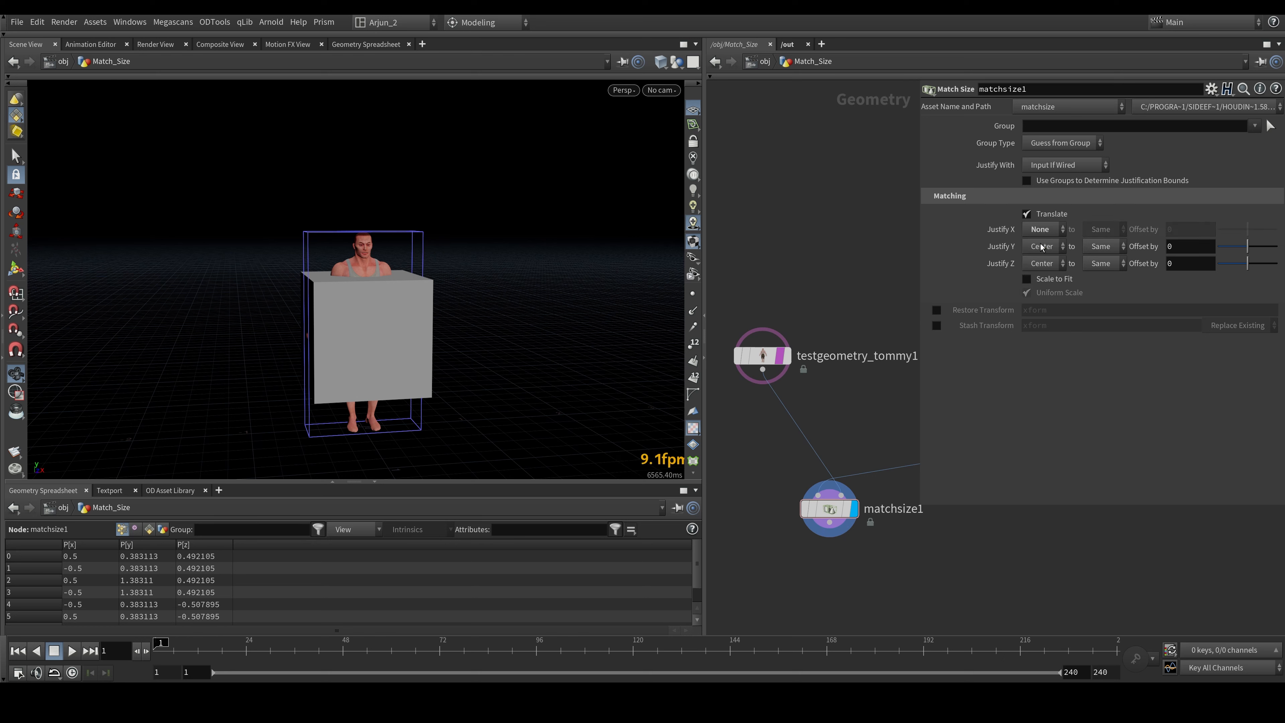
key(ctrl+z)
- Set Justify Y to None on the Match Size node and check the box's height relative to the character
click(1055, 247)
click(1037, 262)
drag(425, 369, 455, 377)
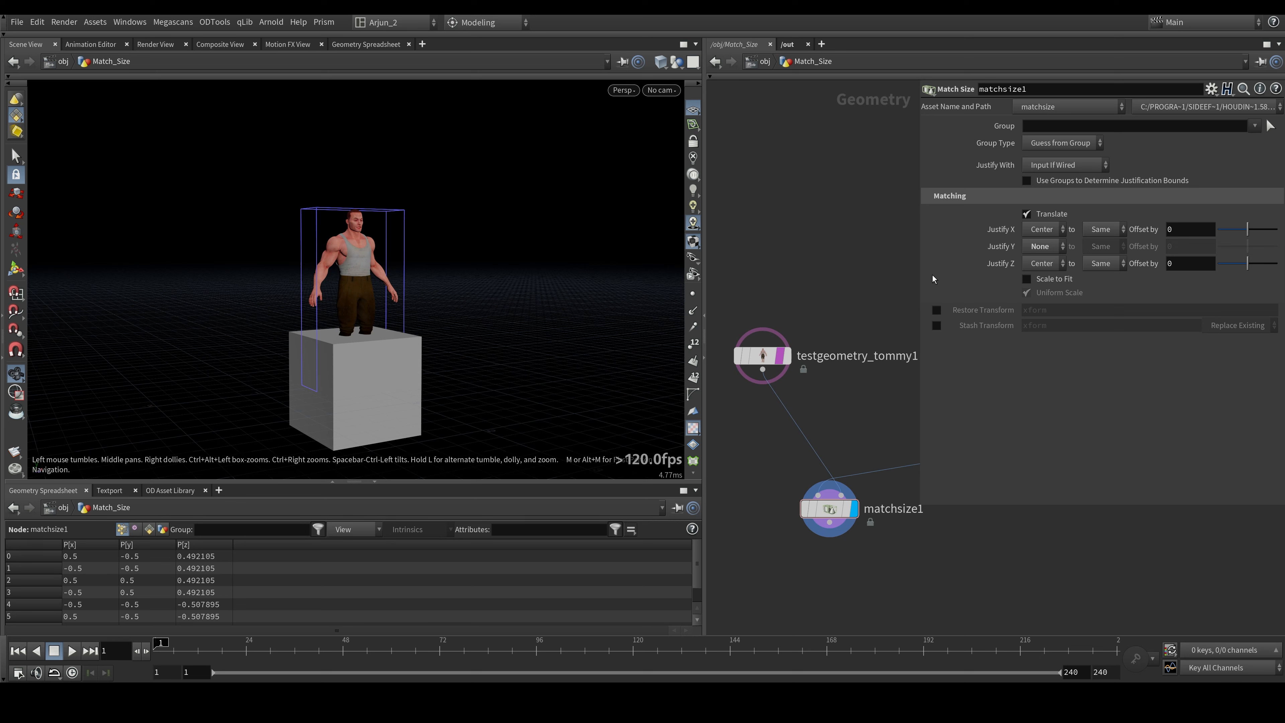
- Set Justify Y to Min so the box's base aligns with the bottom of Tommy's bounding box
click(1056, 247)
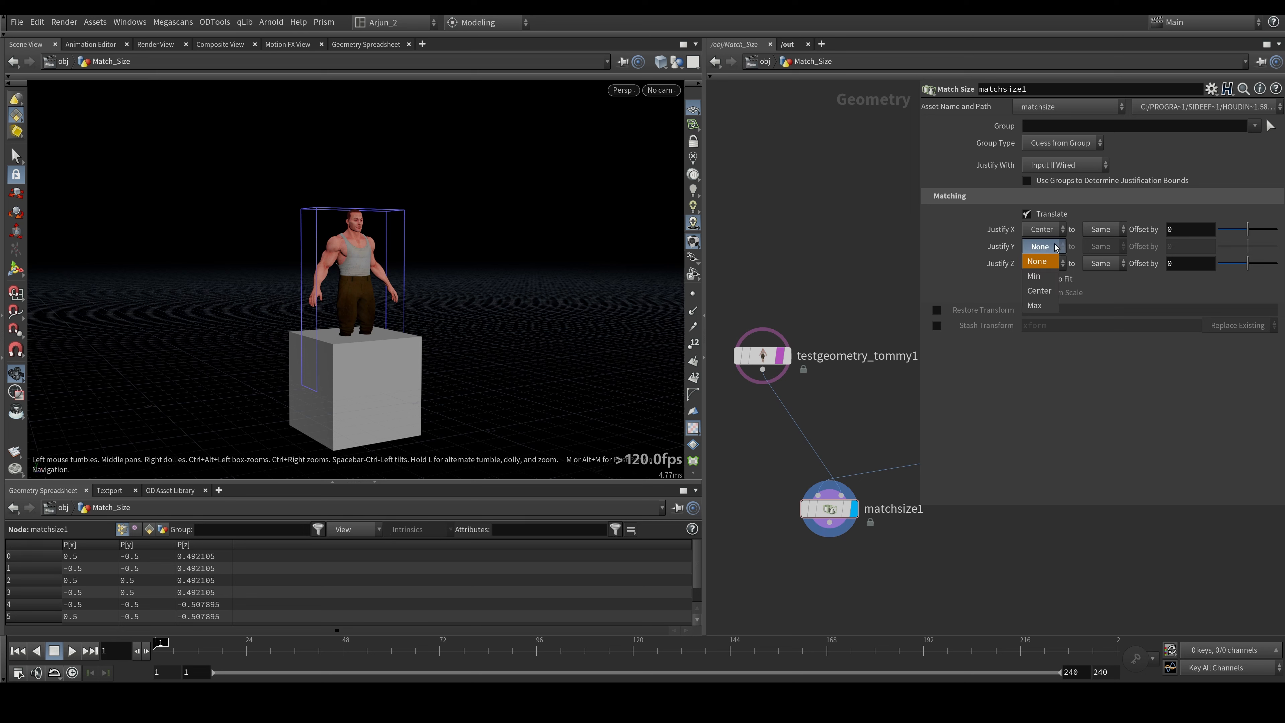
click(1034, 276)
mouse_move(268, 306)
mouse_down()
mouse_move(283, 309)
mouse_move(266, 295)
mouse_move(282, 304)
mouse_up()
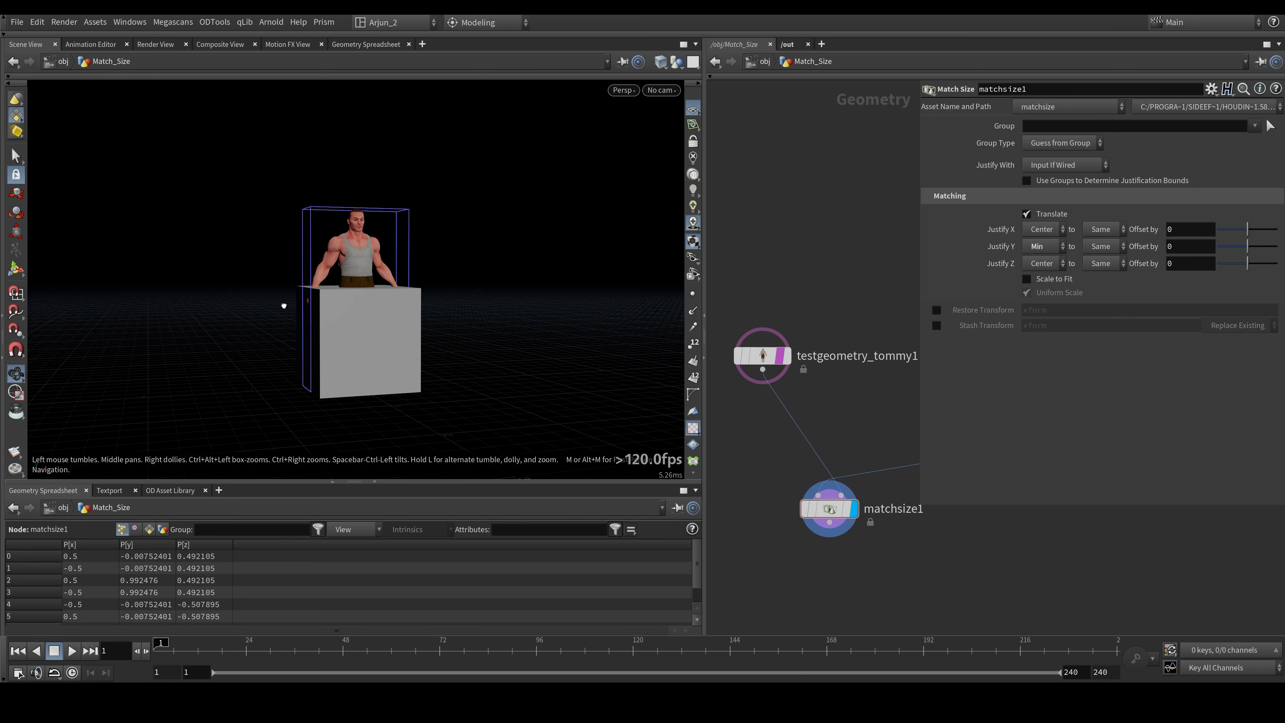
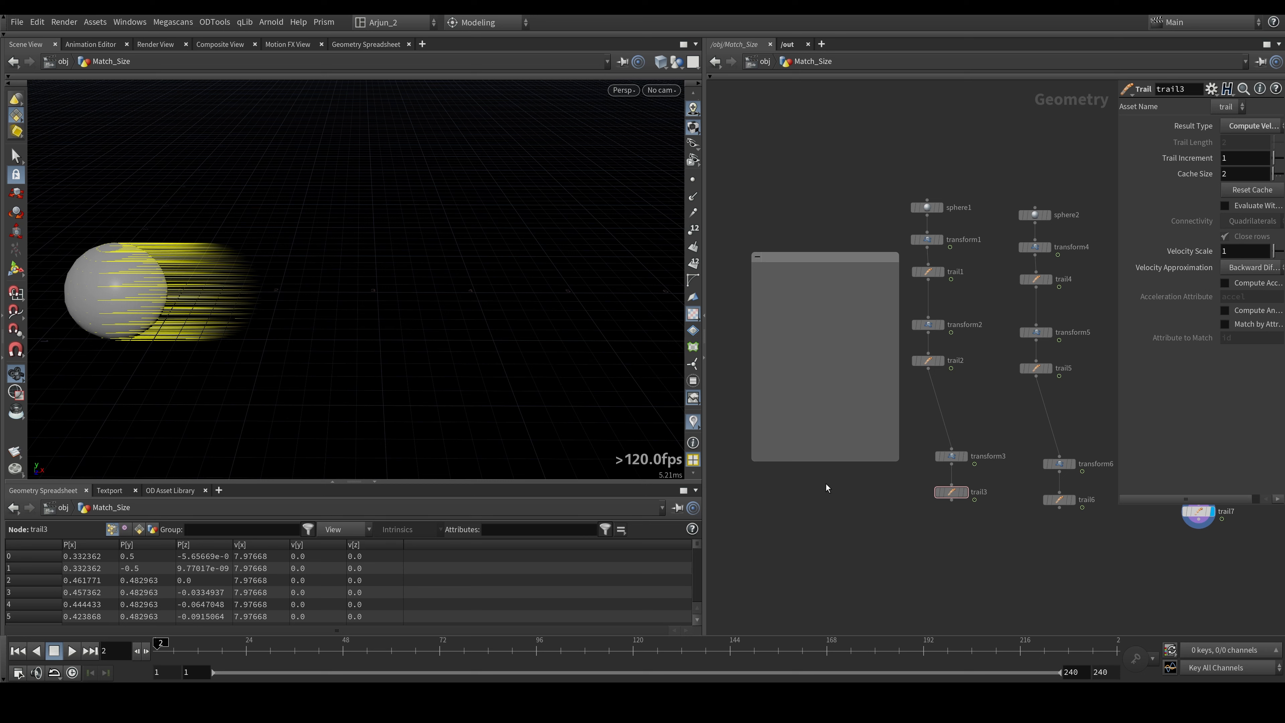
- Move and resize the empty network box so it encloses the sphere1 to trail3 chain, separate from the neighbouring node chains
scroll(827, 485, down, 2)
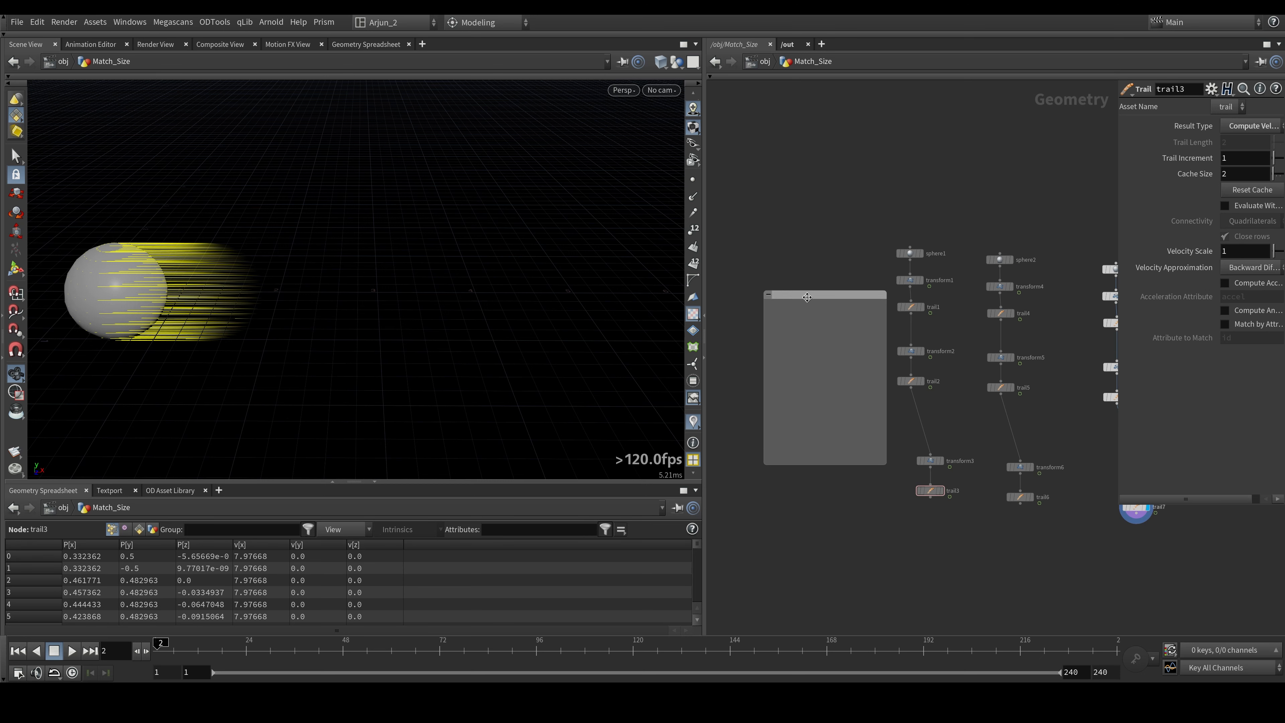
drag(806, 296, 785, 250)
drag(892, 230, 969, 517)
drag(911, 307, 808, 324)
middle_drag(914, 377, 1007, 369)
click(1008, 370)
drag(901, 247, 865, 237)
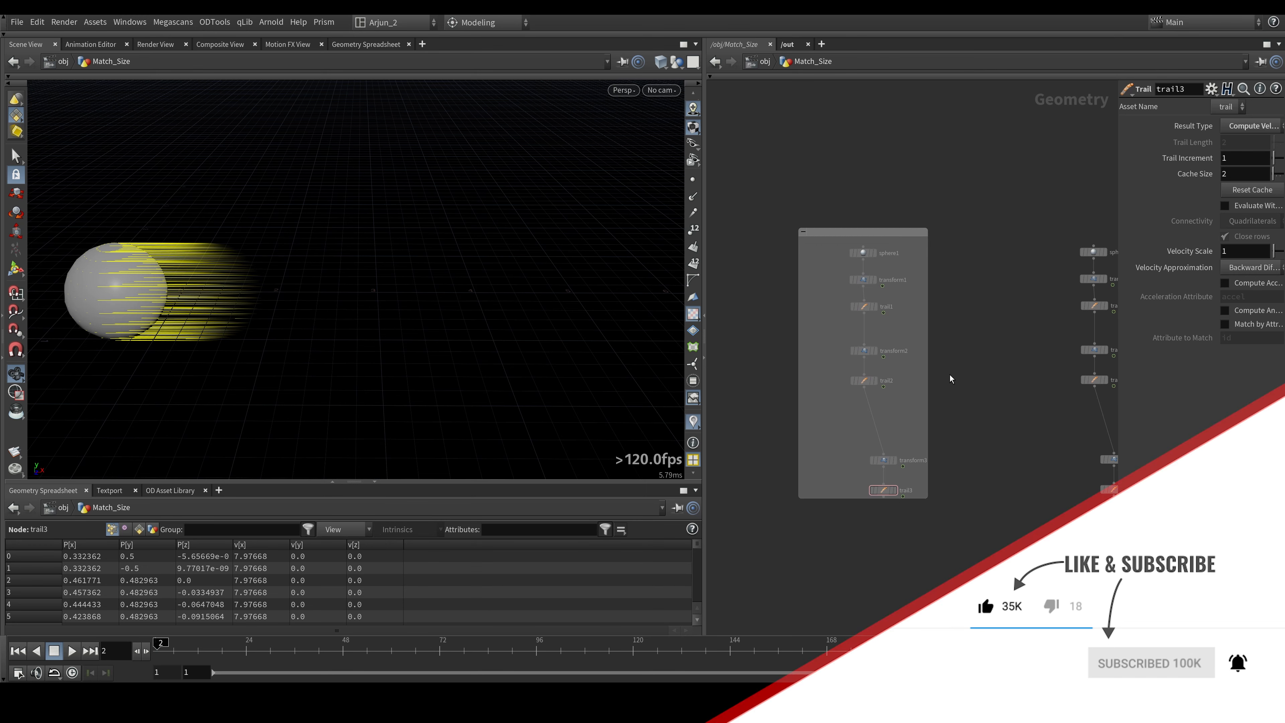
- Title the network box around the sphere1 chain VISUALIZER
scroll(810, 238, up, 3)
double_click(829, 237)
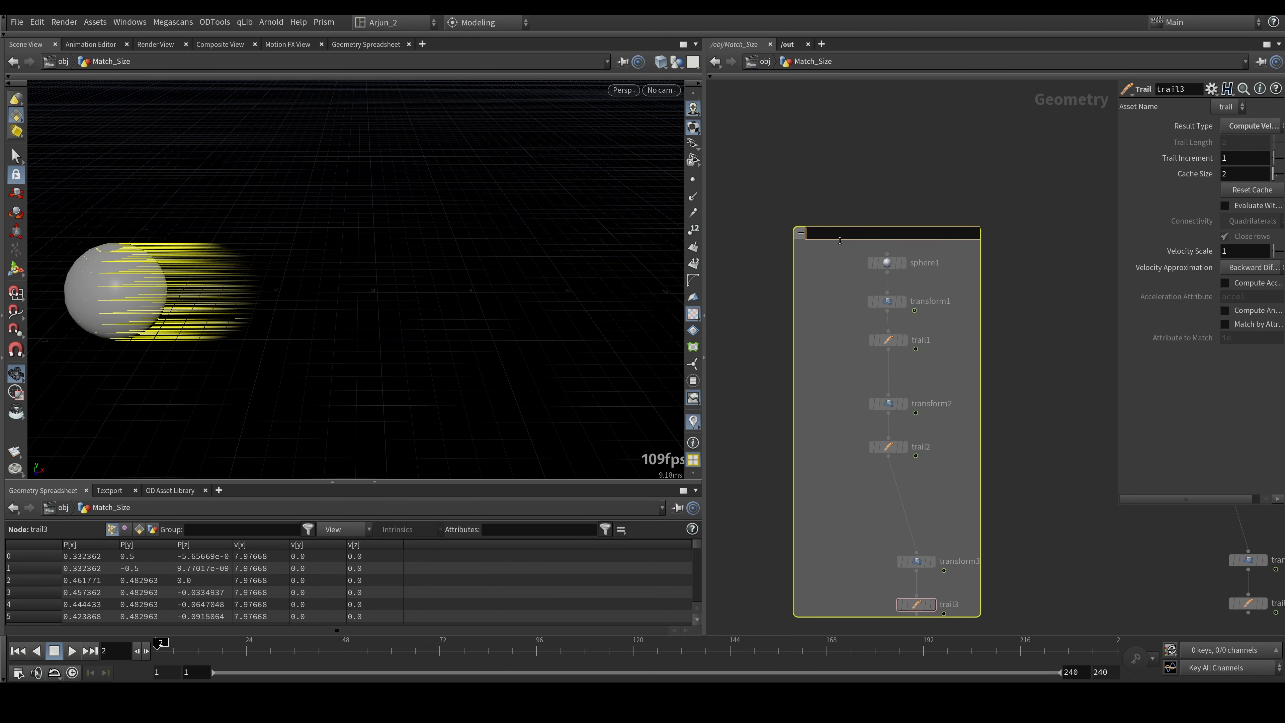
text(VISULIZER)
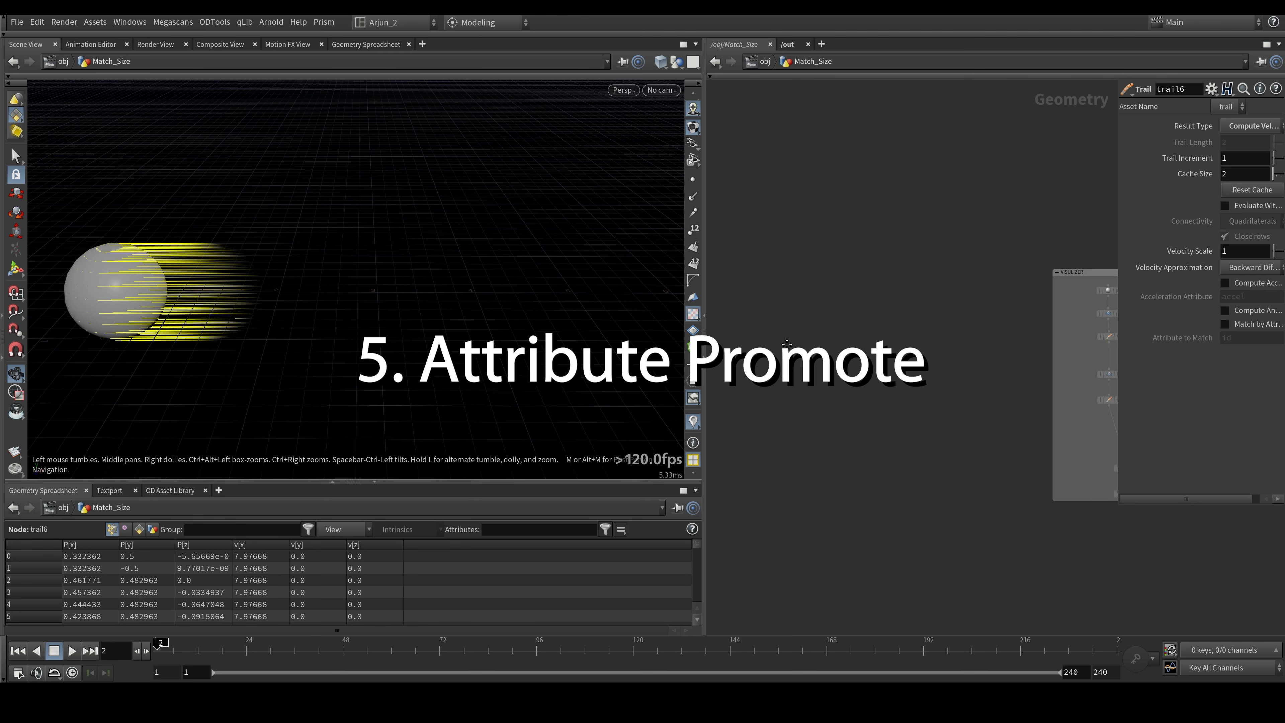
- Add a Sphere node in an empty area of the network and make it the displayed node
key(Tab)
text(sphere)
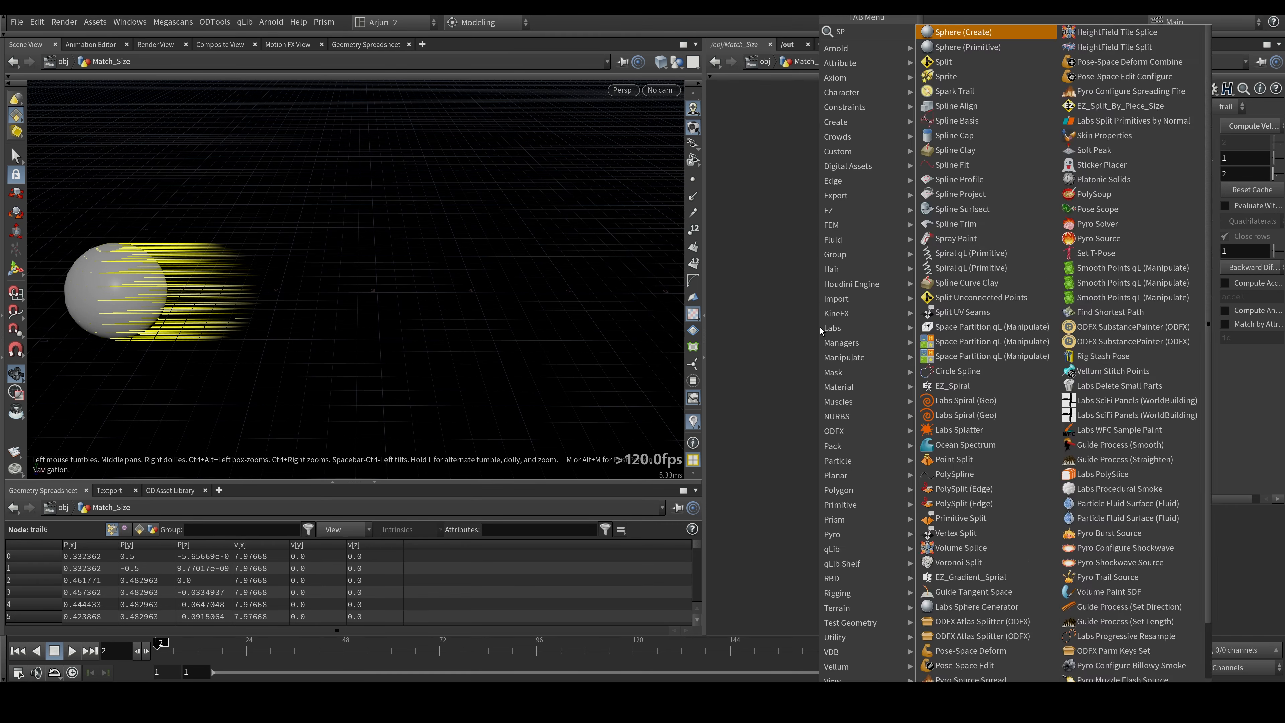
key(Return)
scroll(821, 328, up, 1)
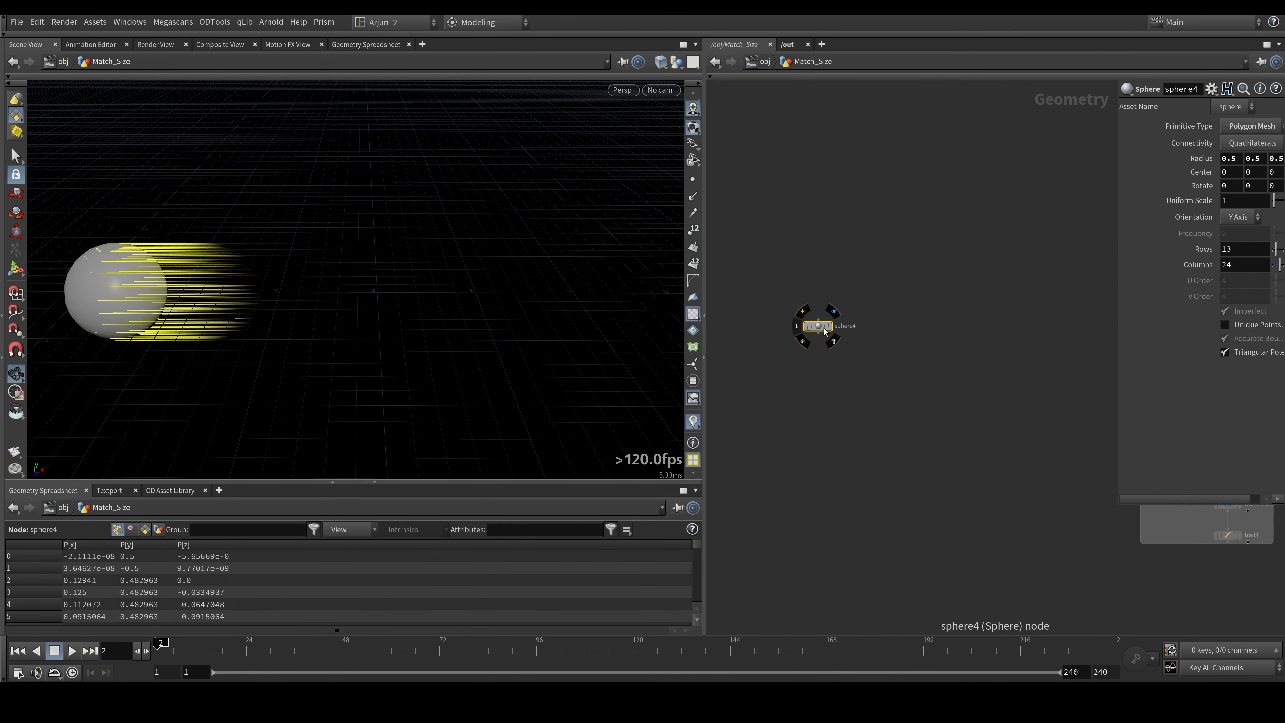
click(832, 309)
scroll(819, 335, up, 1)
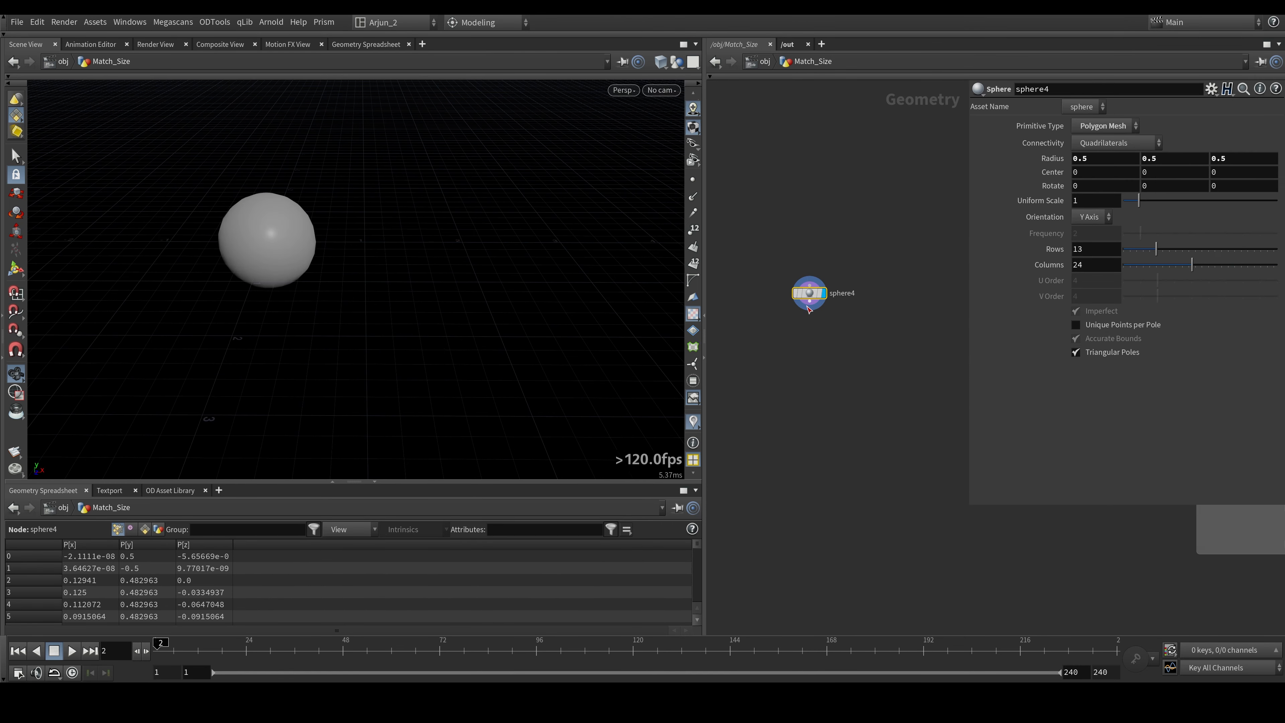
- Connect a Color node below the new sphere, display it, and set its Color Type to Random
click(810, 302)
key(Tab)
text(color)
key(Return)
click(824, 345)
click(1120, 190)
- Show the point markers on the randomly coloured sphere and examine how the colours relate to its points
key(shift+w)
key(shift+w)
right_drag(254, 242, 318, 138)
drag(280, 289, 314, 285)
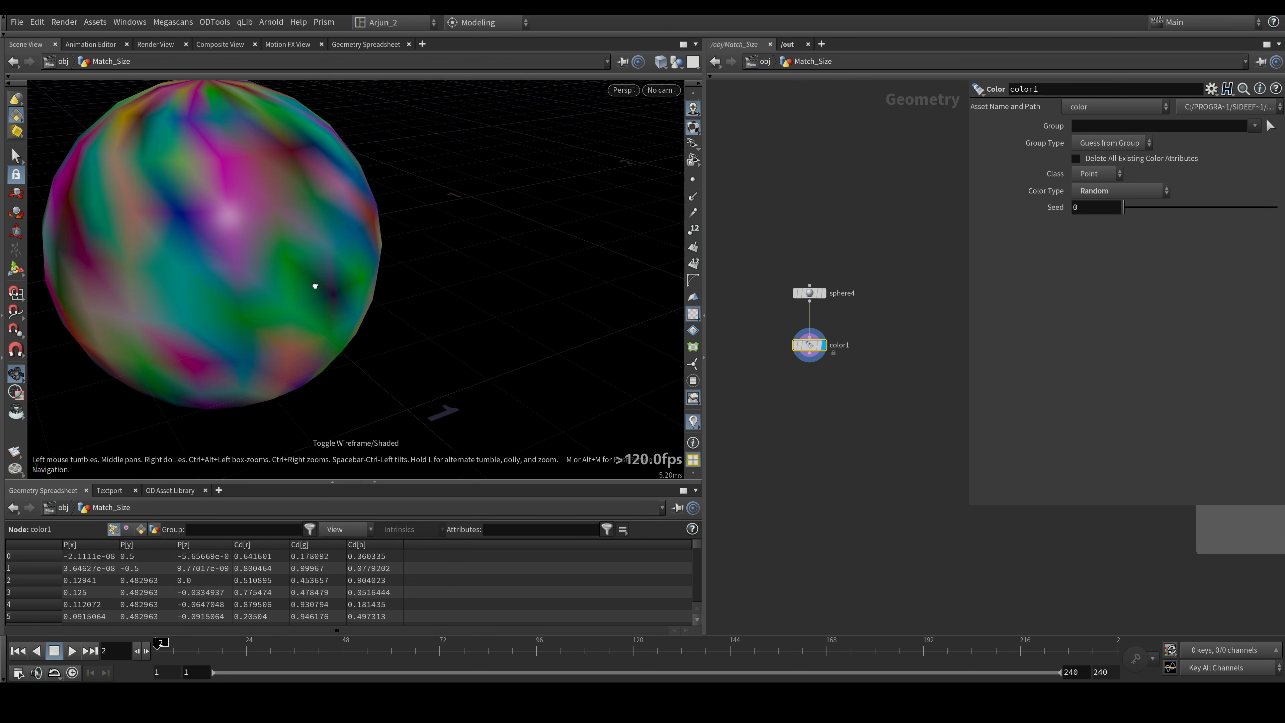
click(693, 179)
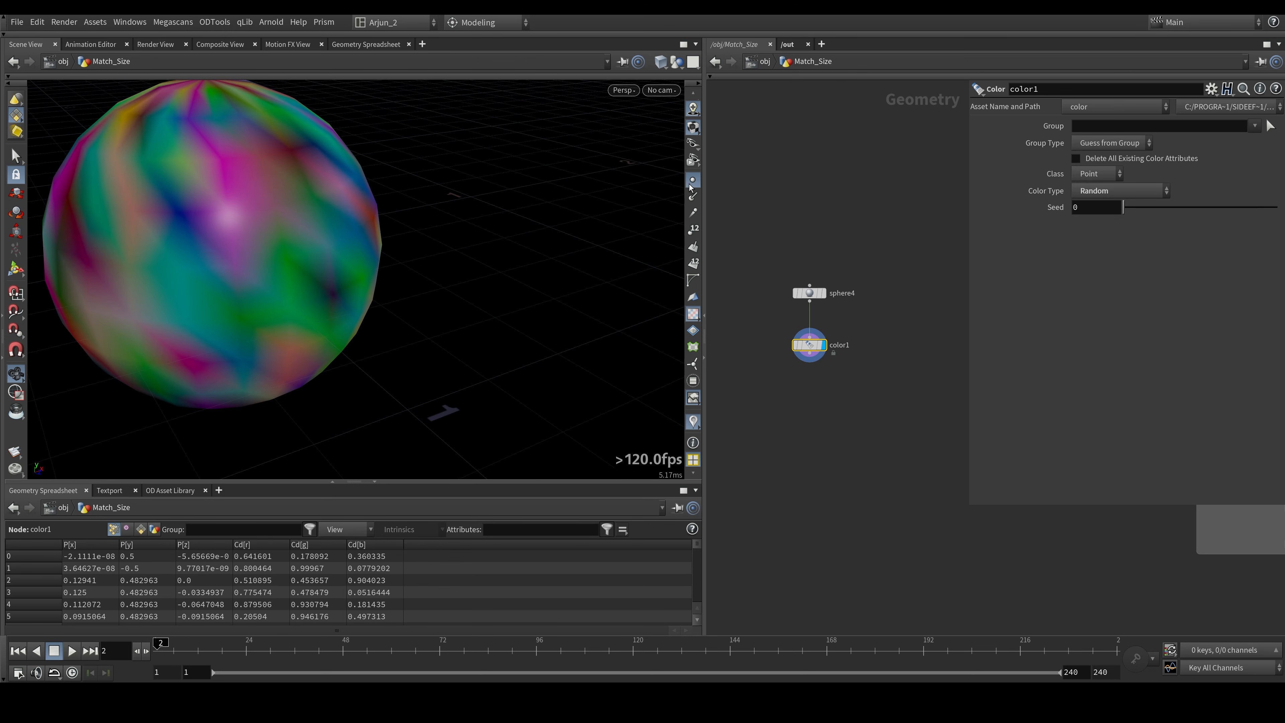
drag(236, 267, 248, 223)
right_drag(263, 243, 238, 283)
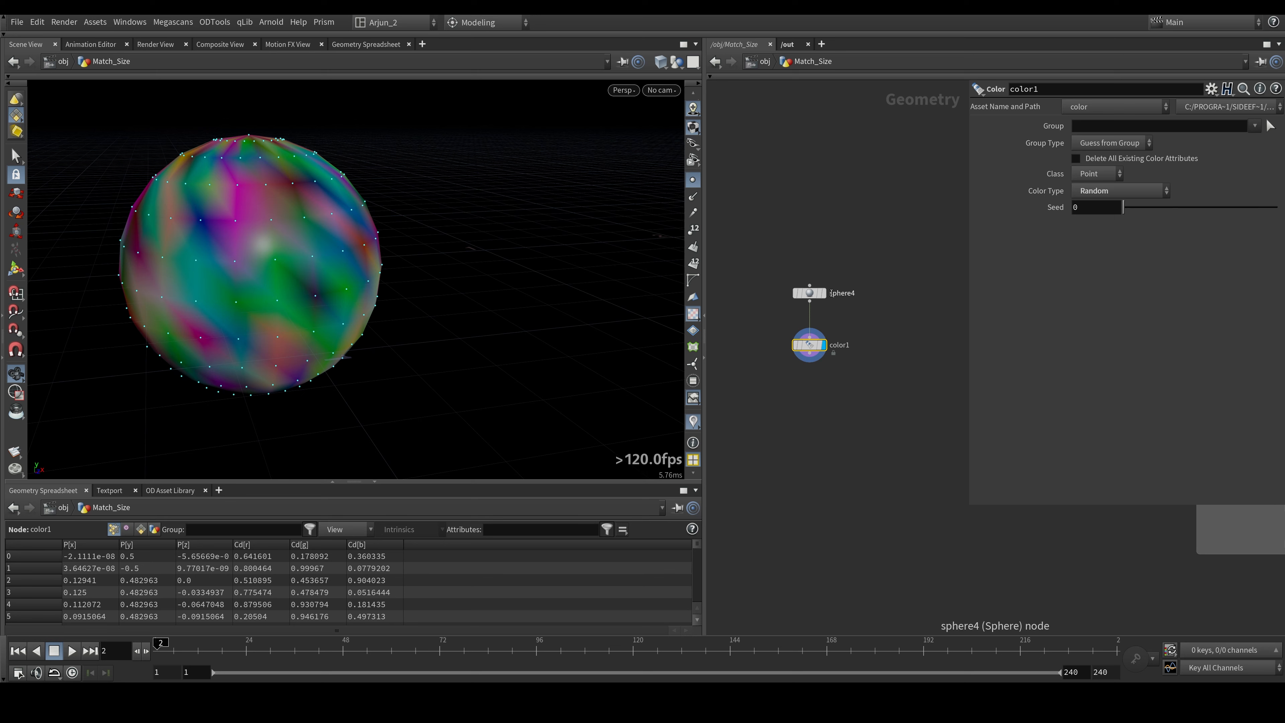
- Display the uncoloured sphere in wireframe to examine its points, and restore the shaded view with point markers hidden
click(824, 293)
click(816, 294)
key(w)
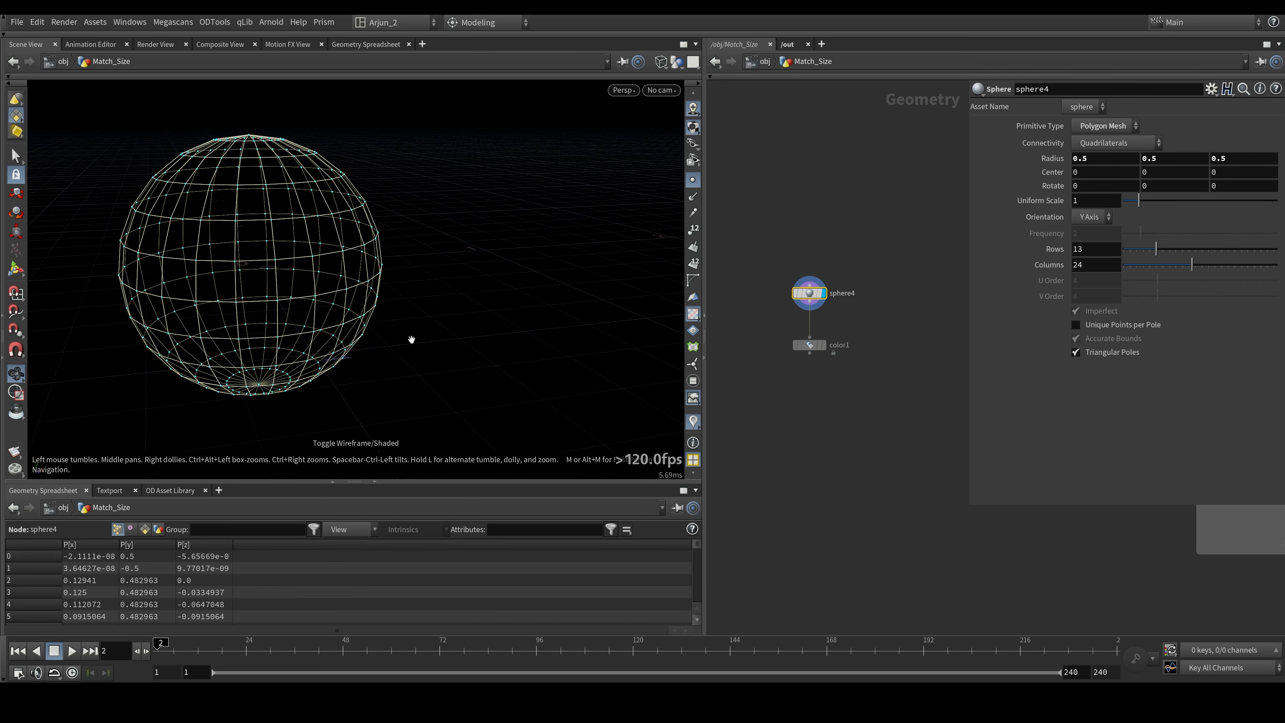
click(695, 178)
key(w)
- Display the Color node, try its Class as Primitive to inspect the per-face colours, and undo the Class change
click(824, 345)
click(812, 345)
click(1099, 174)
click(1108, 205)
drag(344, 296, 302, 299)
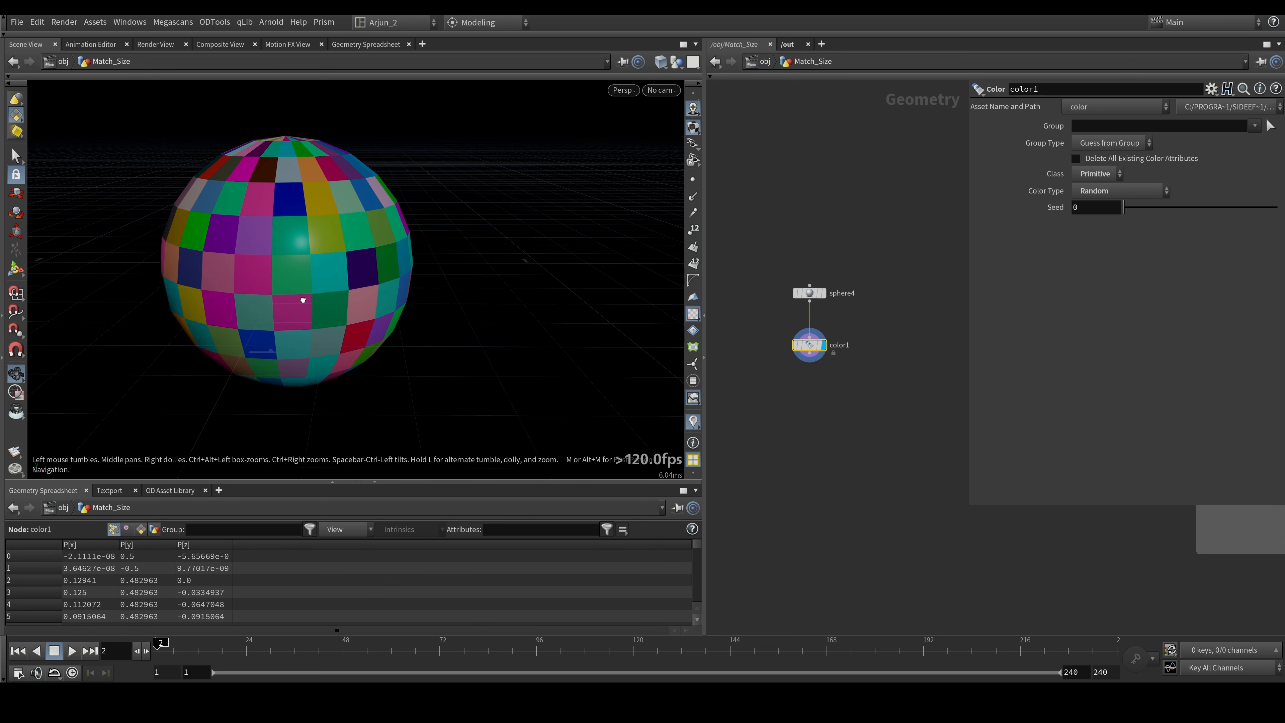
key(ctrl+z)
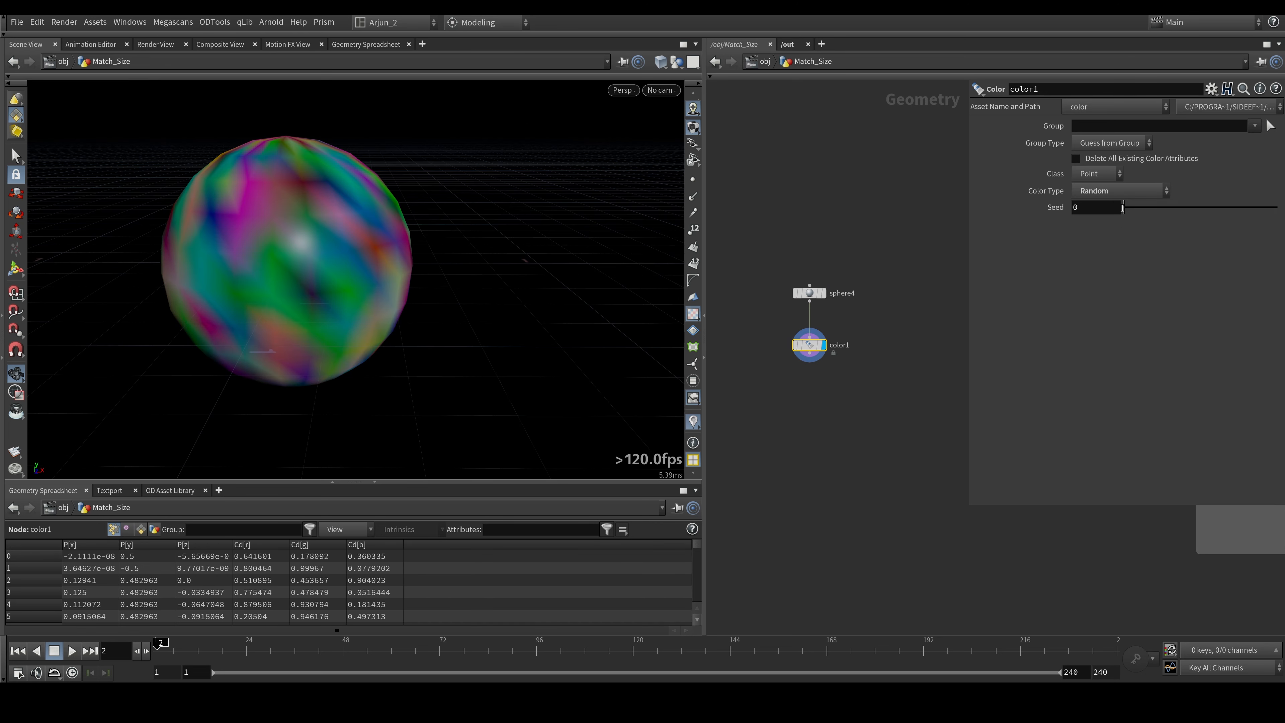
- Go back to frame 1 and connect a displayed Attribute Promote node below the Color node
key(Left)
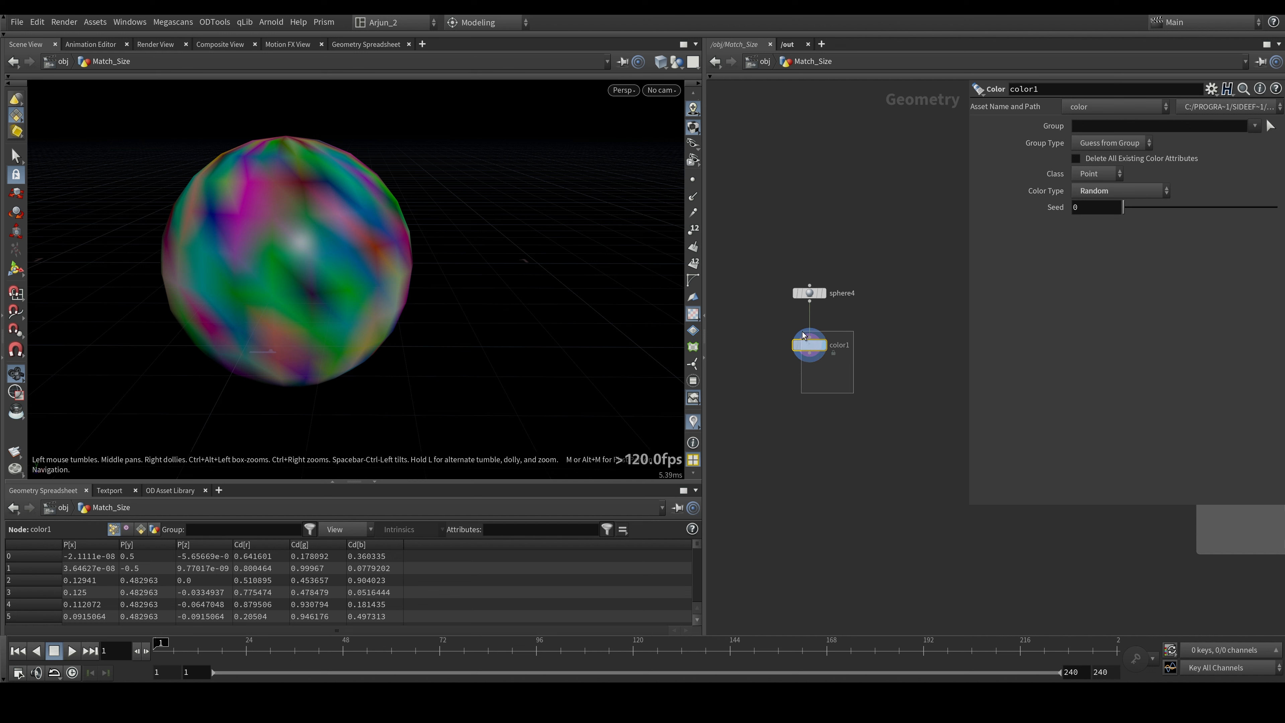
click(810, 356)
key(Tab)
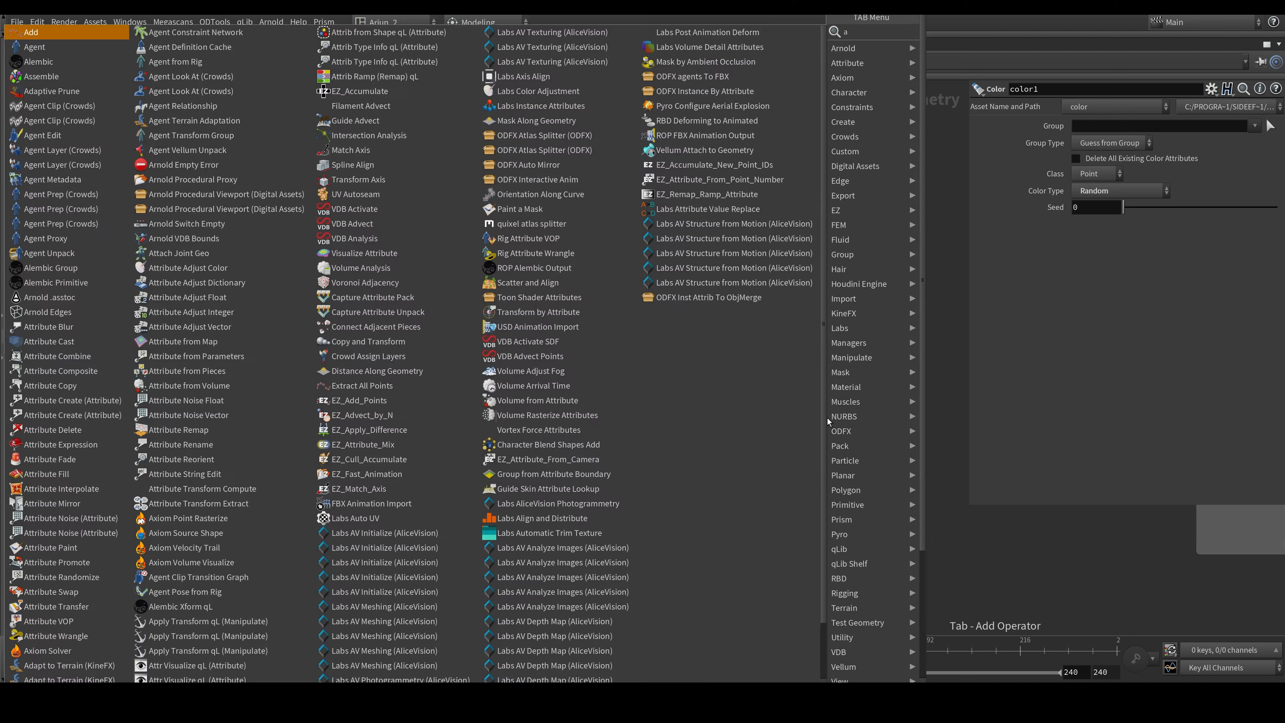
text(attpr)
key(Return)
drag(828, 419, 815, 384)
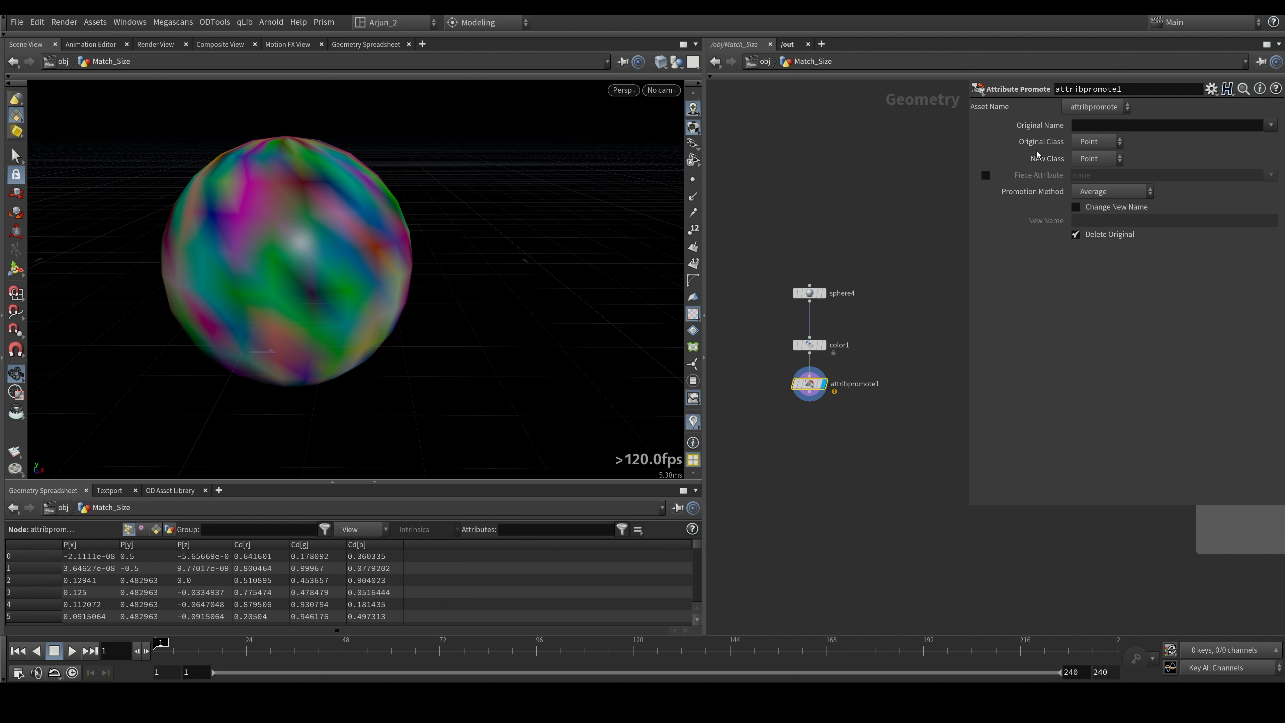
- Set the Attribute Promote node's Original Name to Cd and its New Class to Primitive
mouse_move(1056, 128)
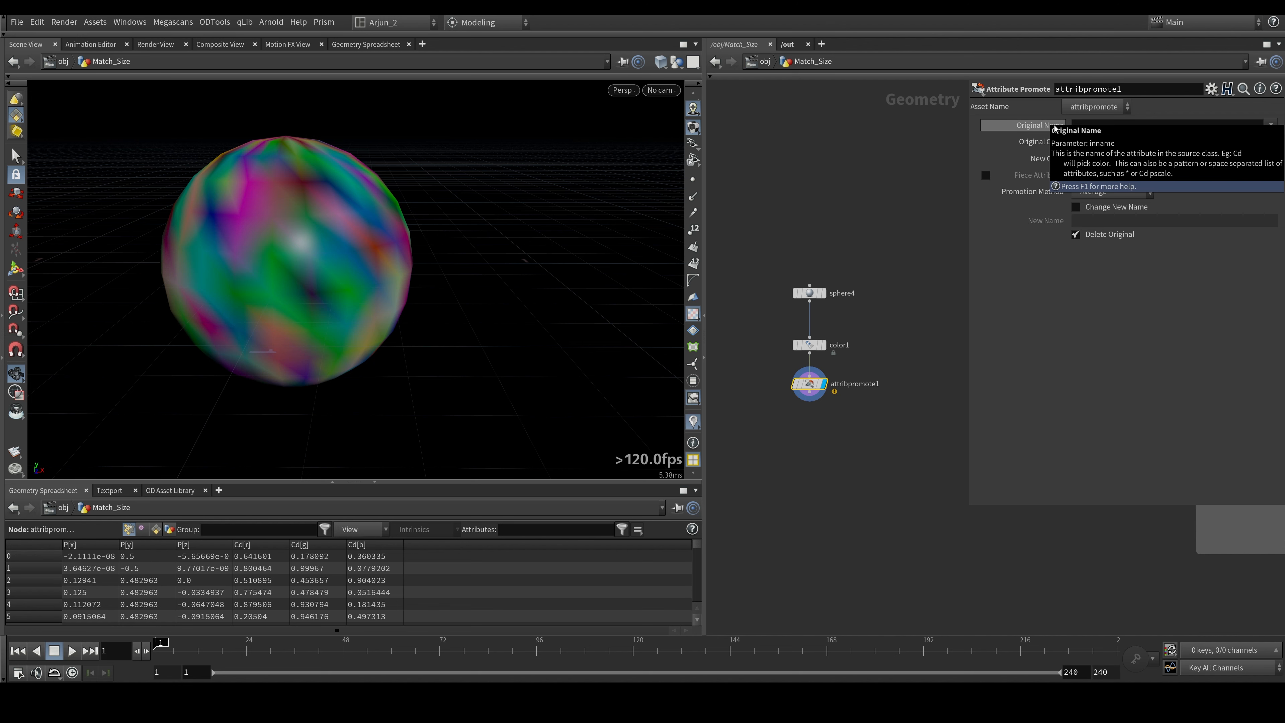
click(1094, 126)
text(Cd)
key(Return)
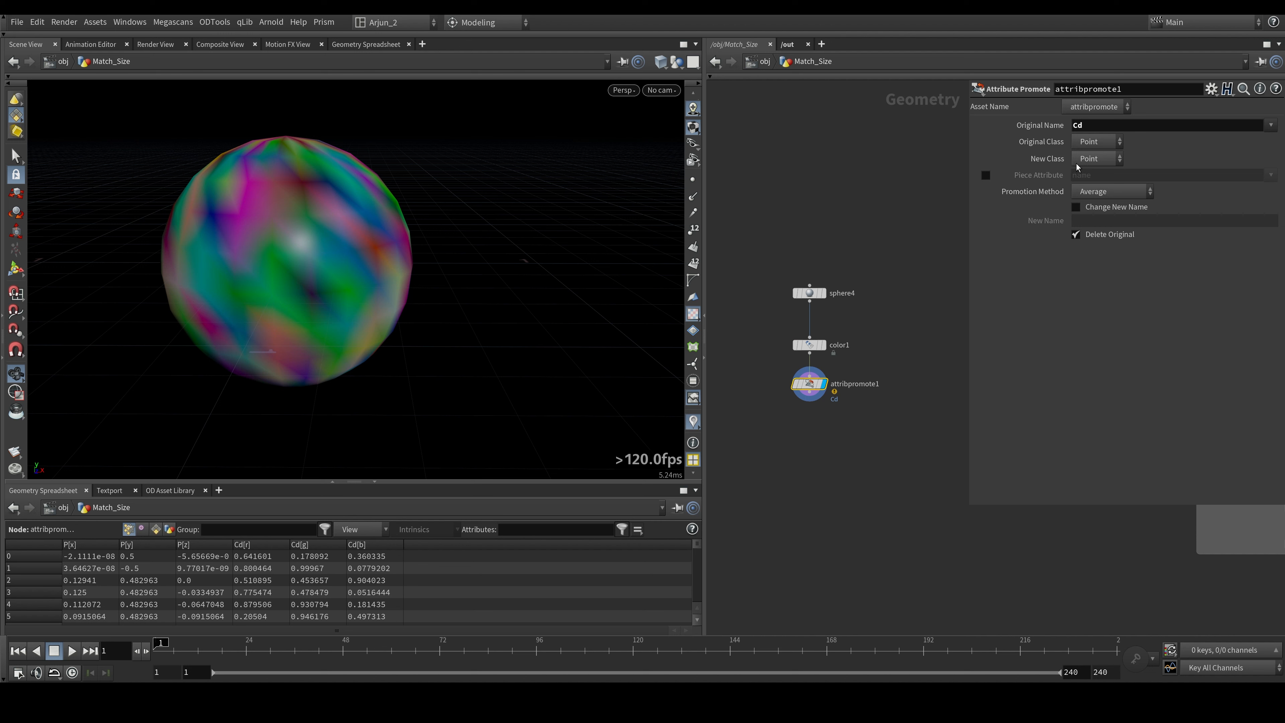
click(1086, 159)
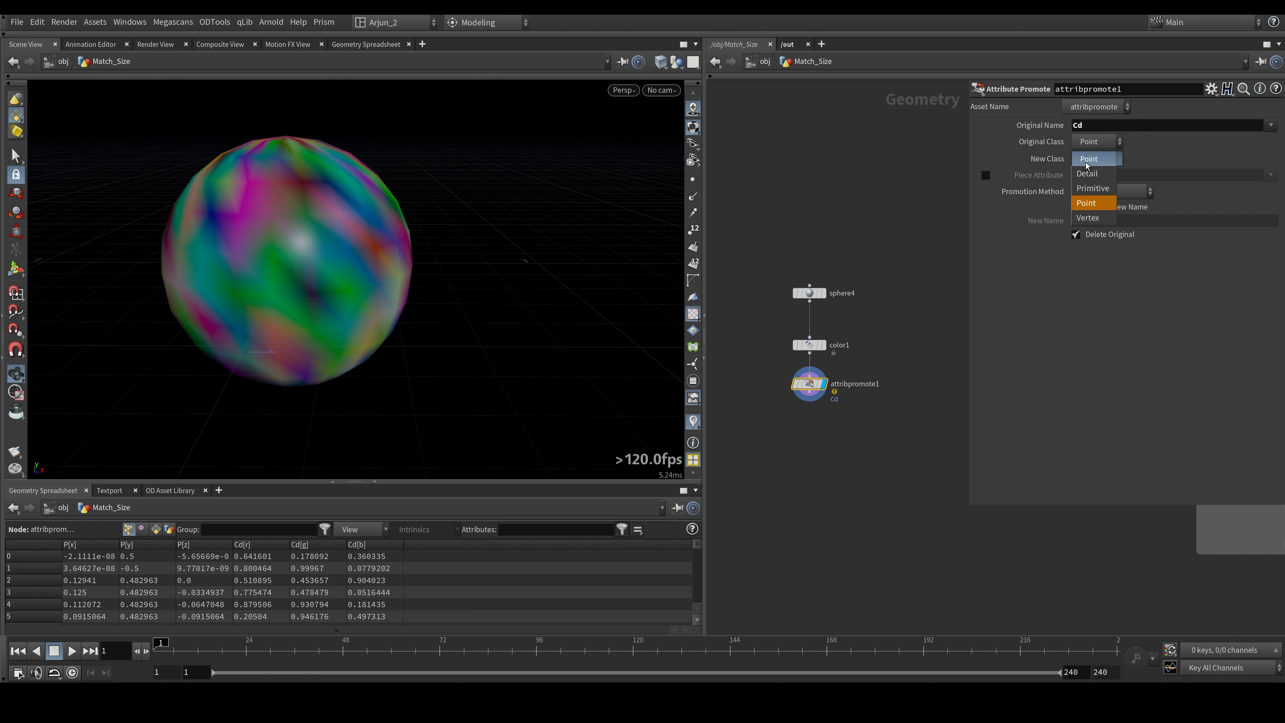
click(1093, 189)
- Compare the primitive and point attributes in the geometry spreadsheet and inspect the promoted colours on the sphere
click(156, 529)
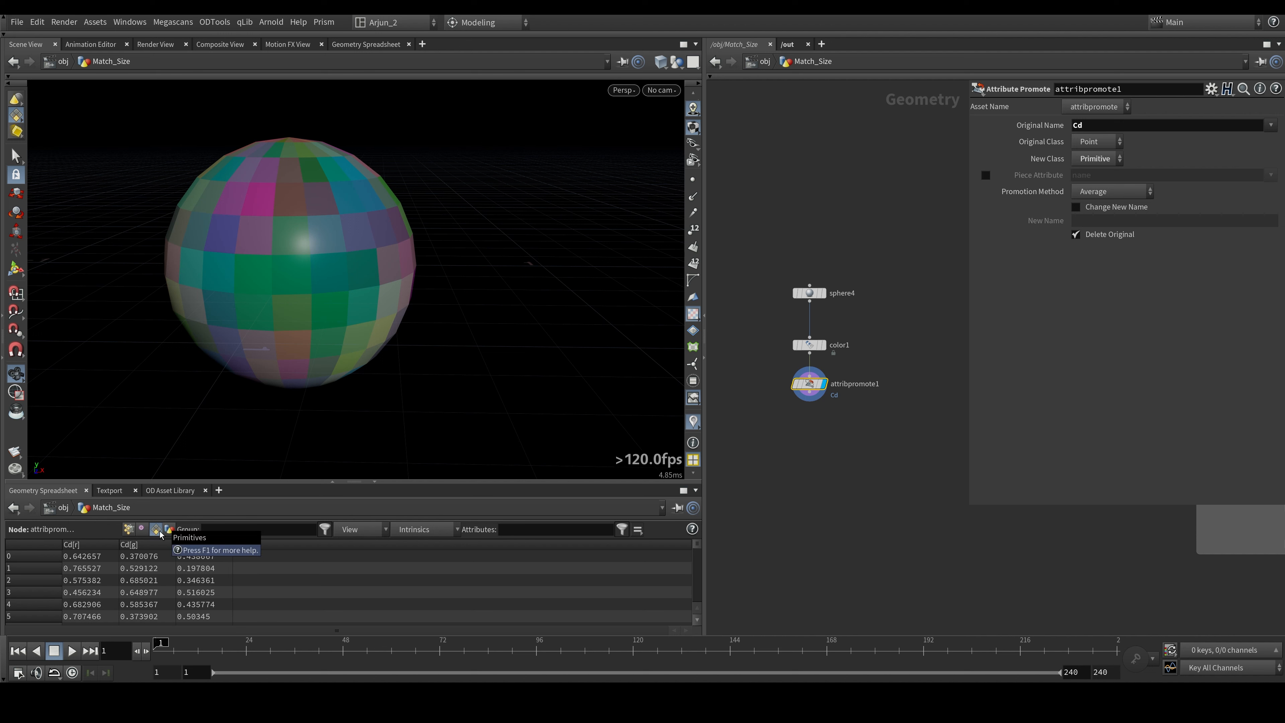
click(129, 529)
alt+drag(324, 284, 347, 280)
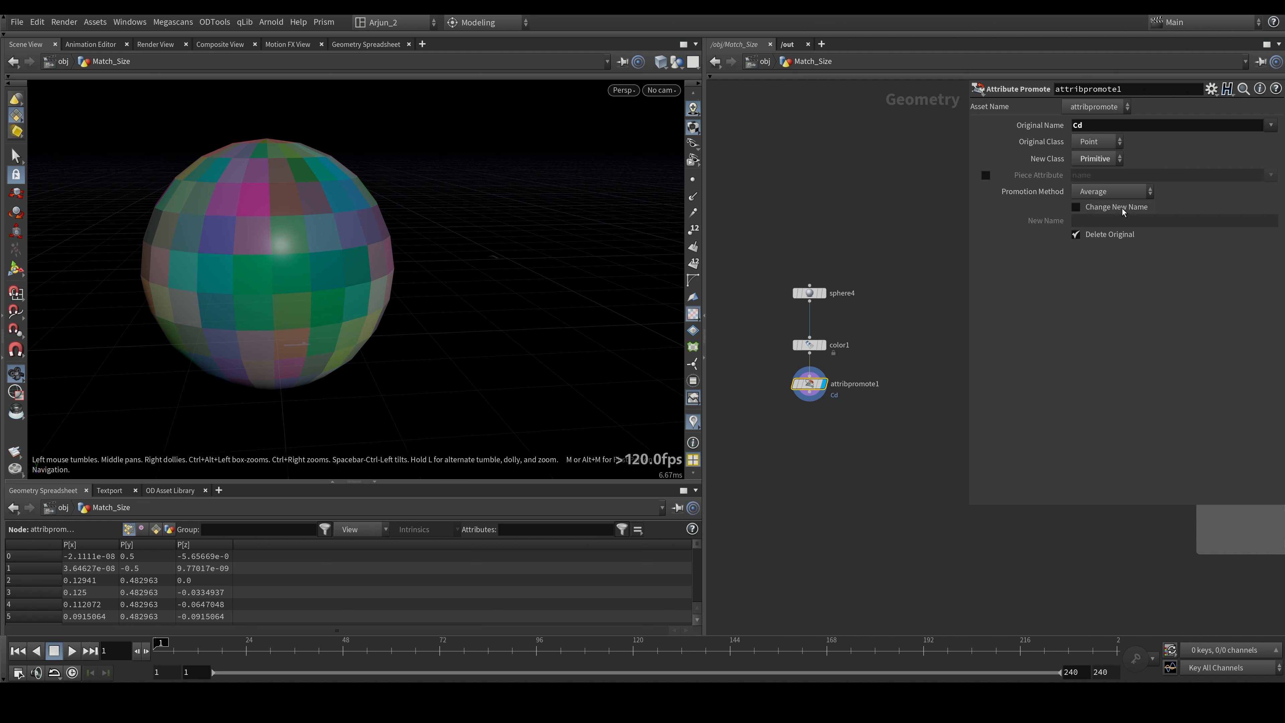
- Turn on Change New Name on the Attribute Promote node and turn it back off
click(1124, 208)
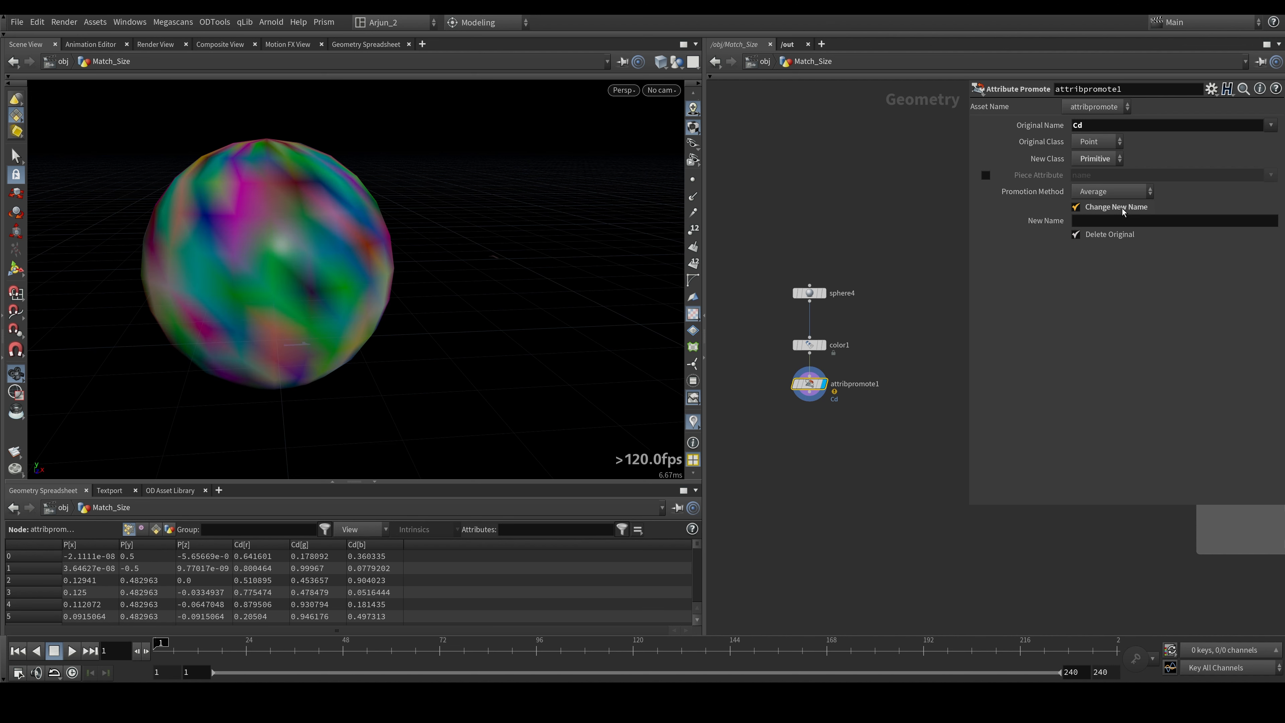
click(1123, 209)
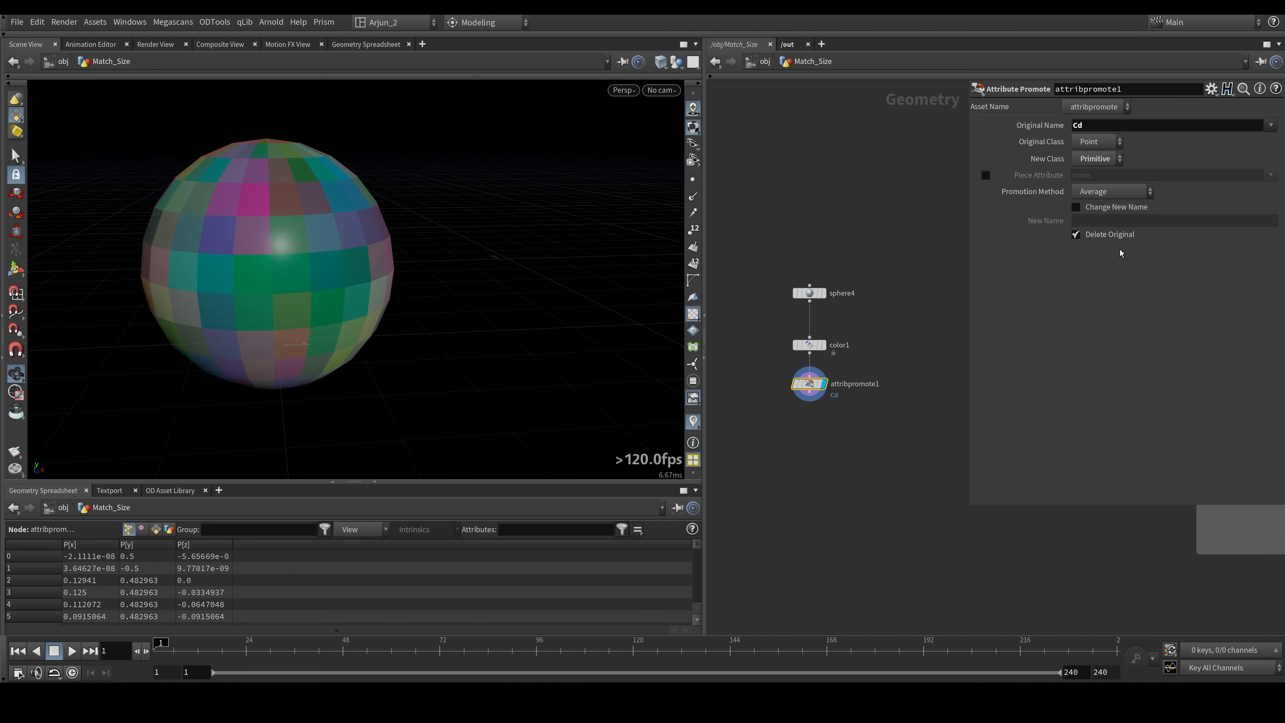